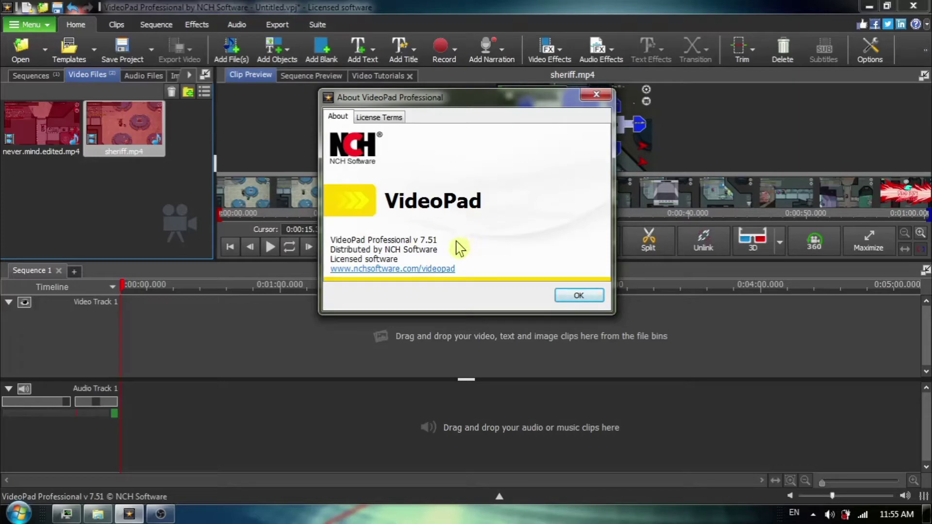
Dismiss the About box and play sheriff.mp4 in the clip preview from about 0:00:15
left_click(575, 294)
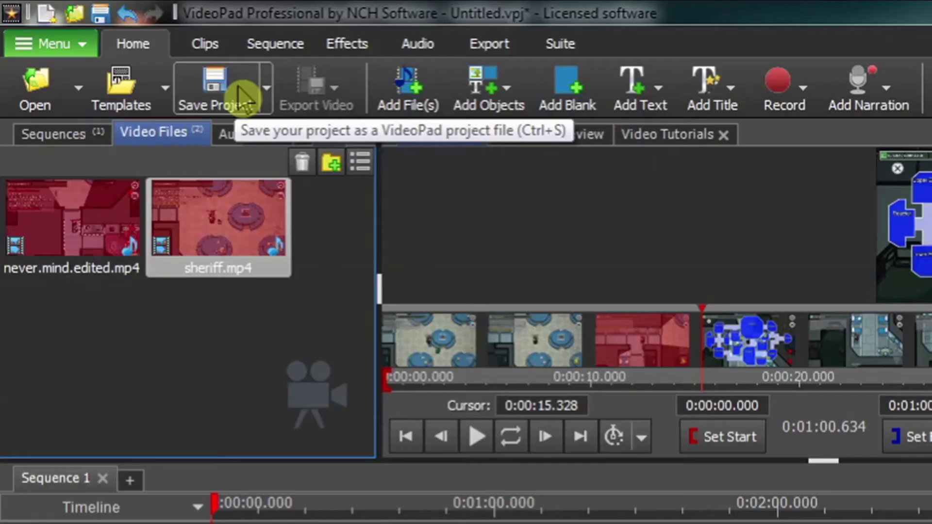
left_click(267, 95)
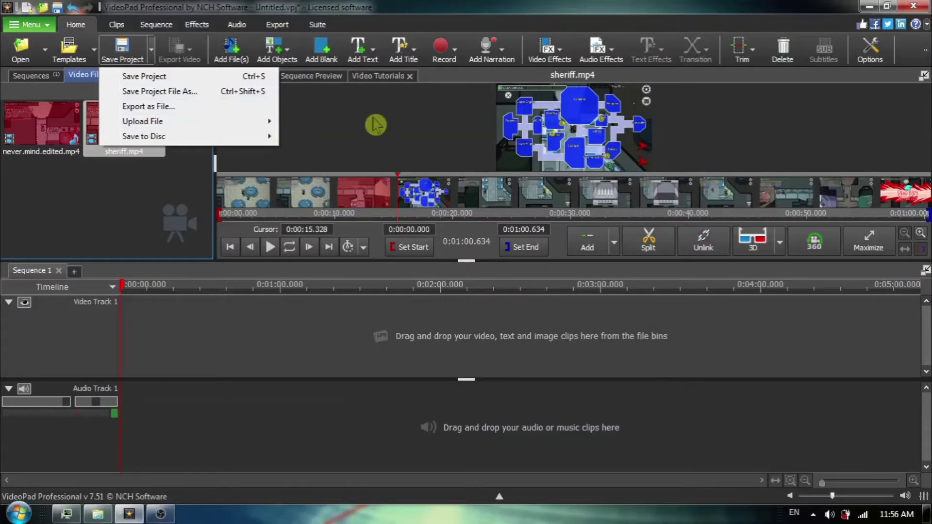
left_click(657, 228)
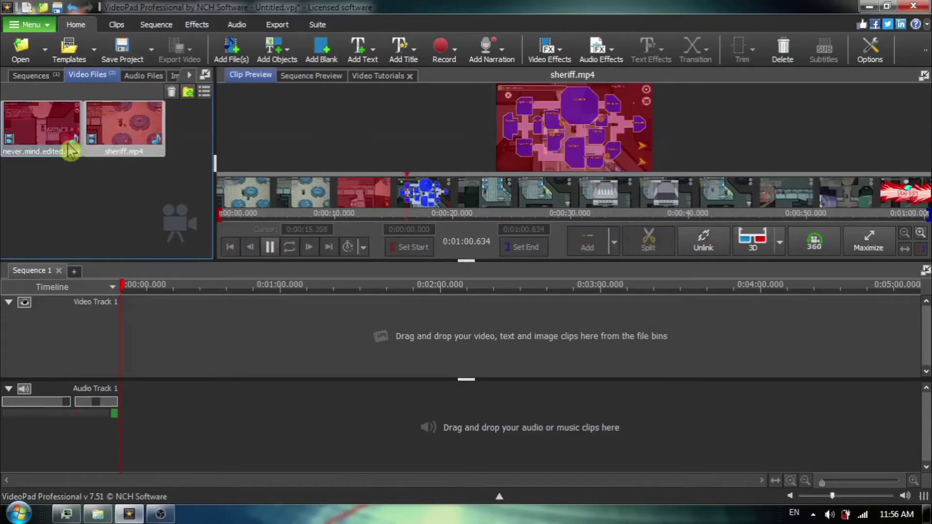
Pause sheriff.mp4, show the empty sequence preview, and load the 0:00:58.609 never.mind.edited.mp4 into Clip Preview
left_click(270, 246)
left_click(311, 76)
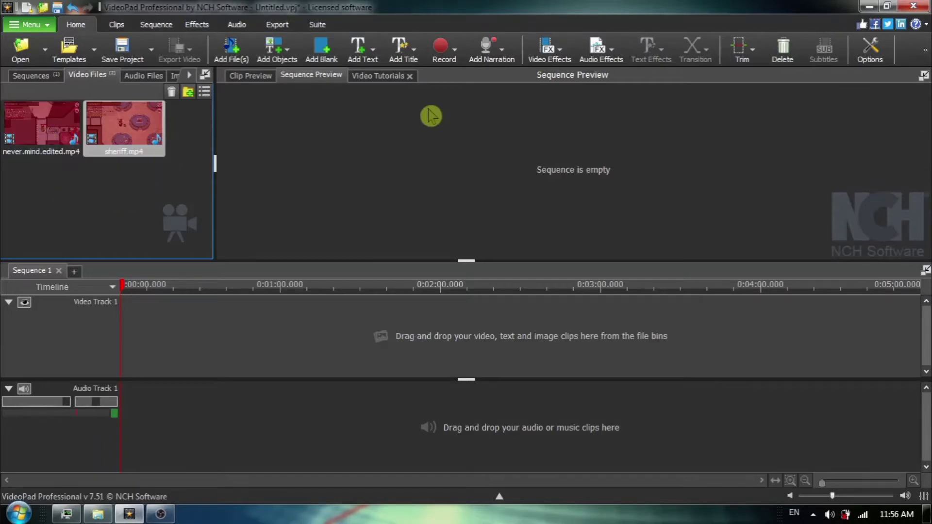
left_click(123, 133)
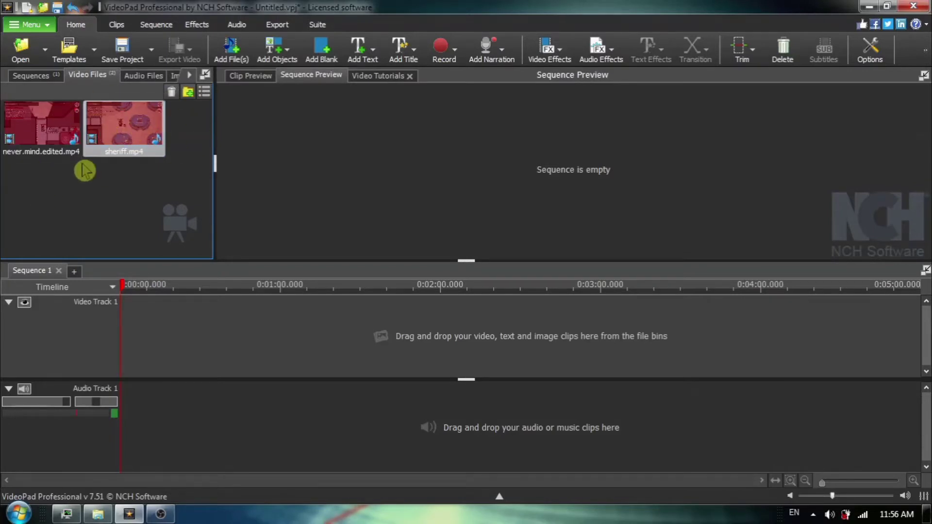
double_click(55, 143)
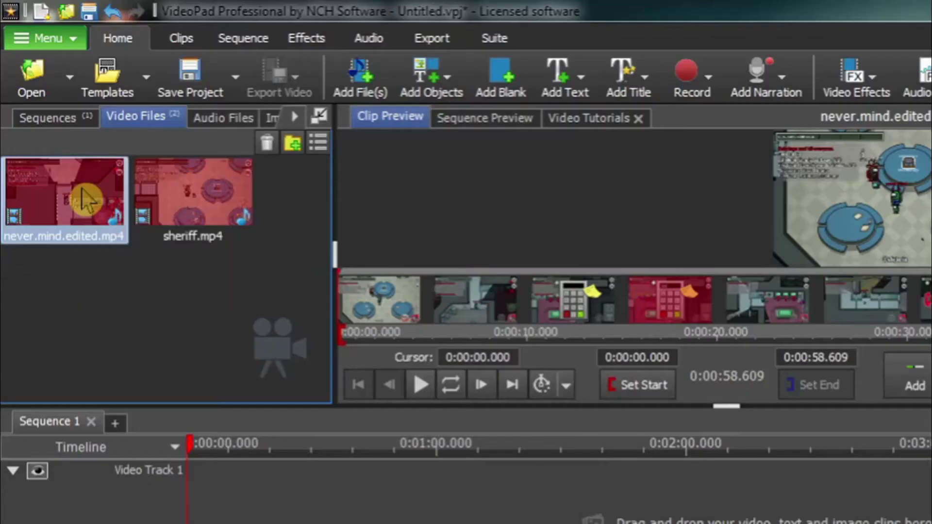
Place never.mind.edited.mp4 at the start of Sequence 1's video and audio tracks
right_click(54, 128)
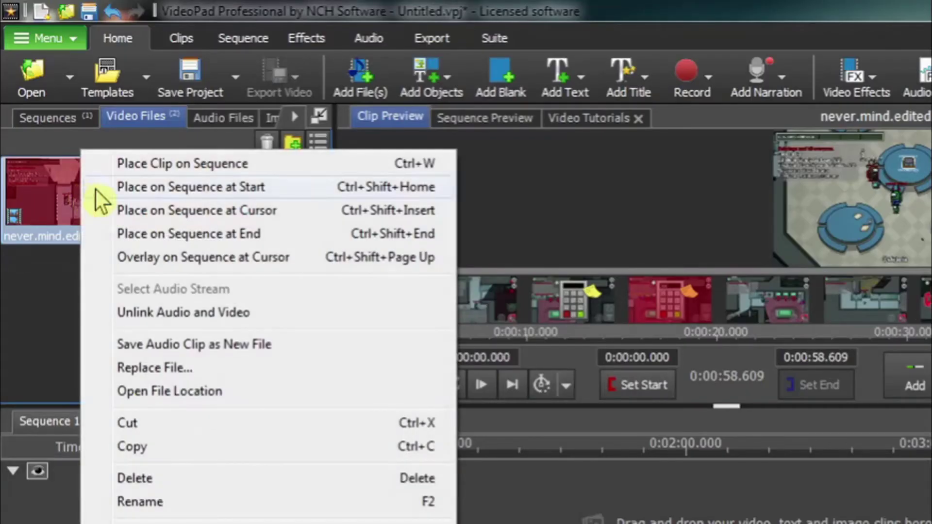
left_click(257, 190)
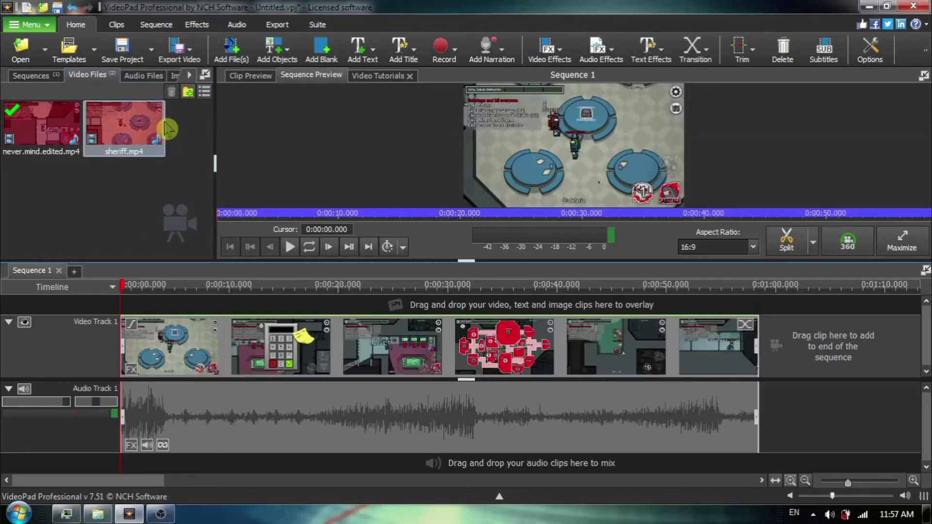
mouse_move(168, 129)
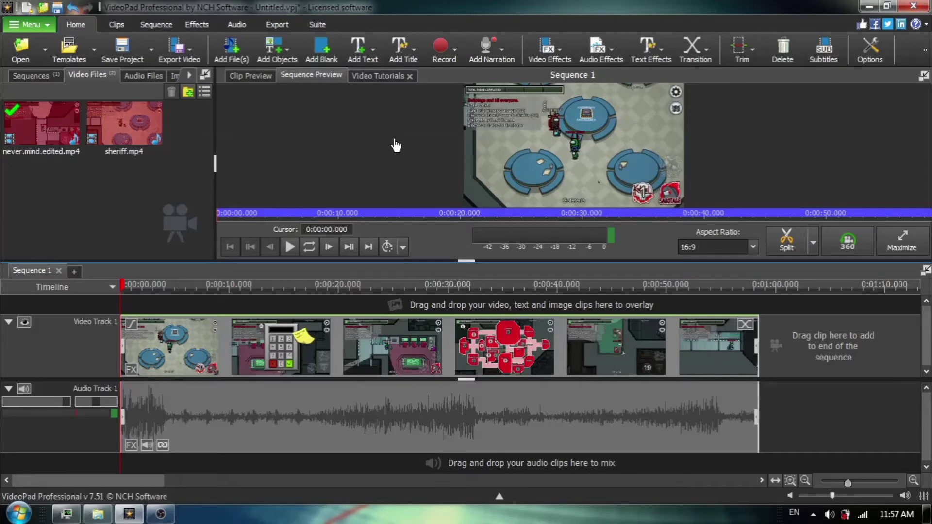
left_click(128, 151)
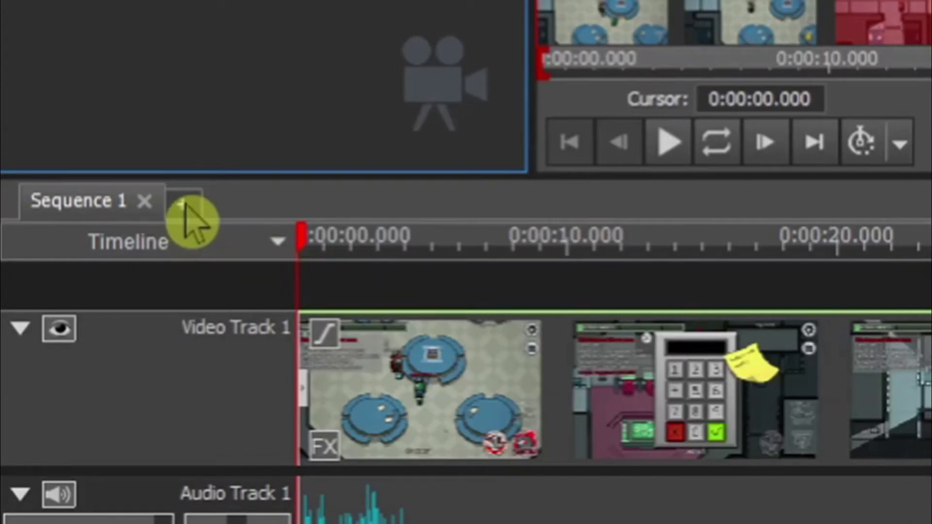
Add Sequence 2 with sheriff.mp4 placed at its start, then compare the Sequence 1 and 2 tabs
left_click(183, 203)
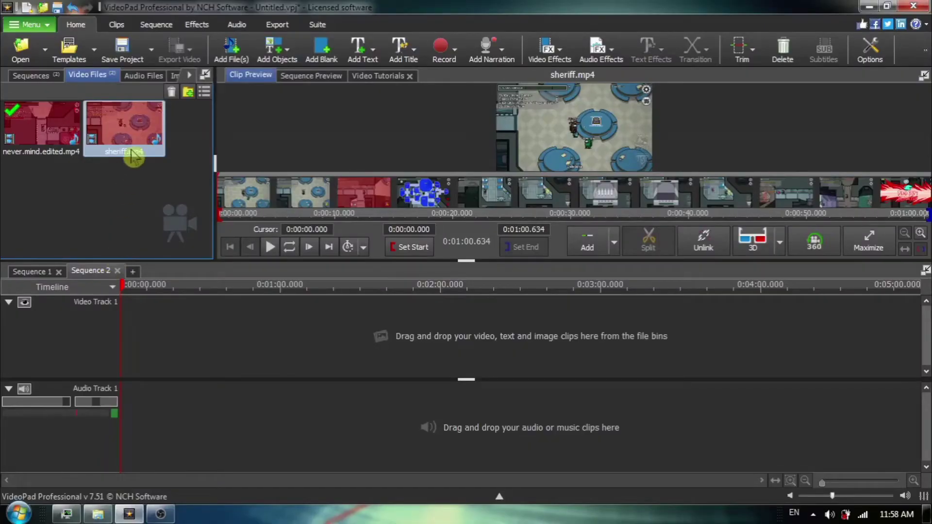
right_click(141, 125)
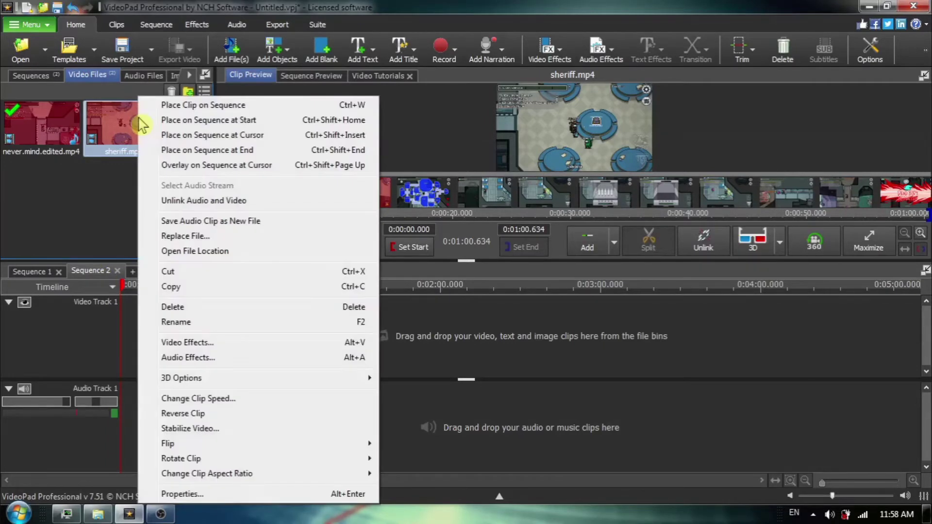
left_click(196, 124)
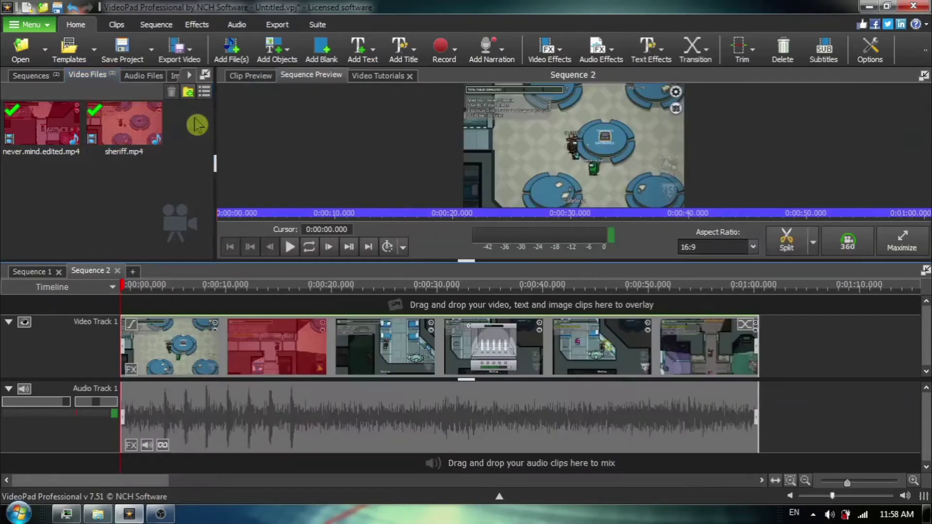
left_click(38, 274)
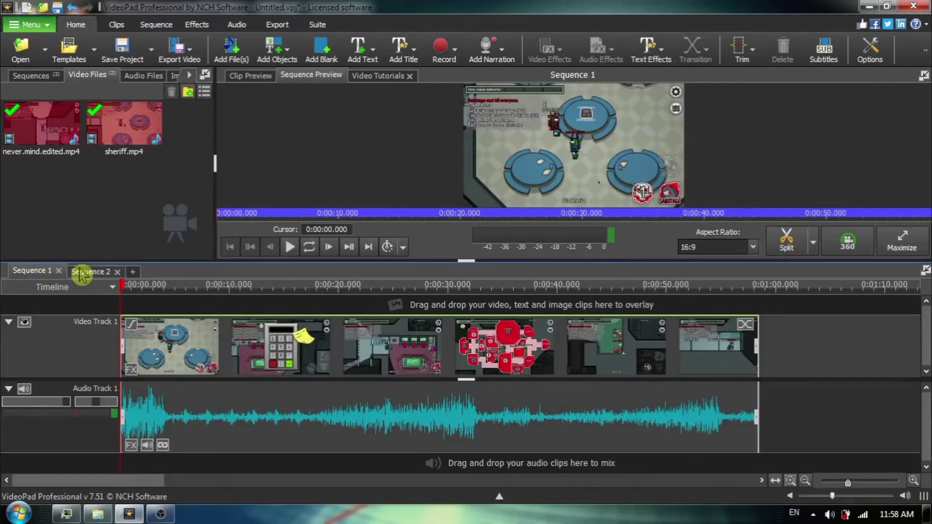
left_click(94, 273)
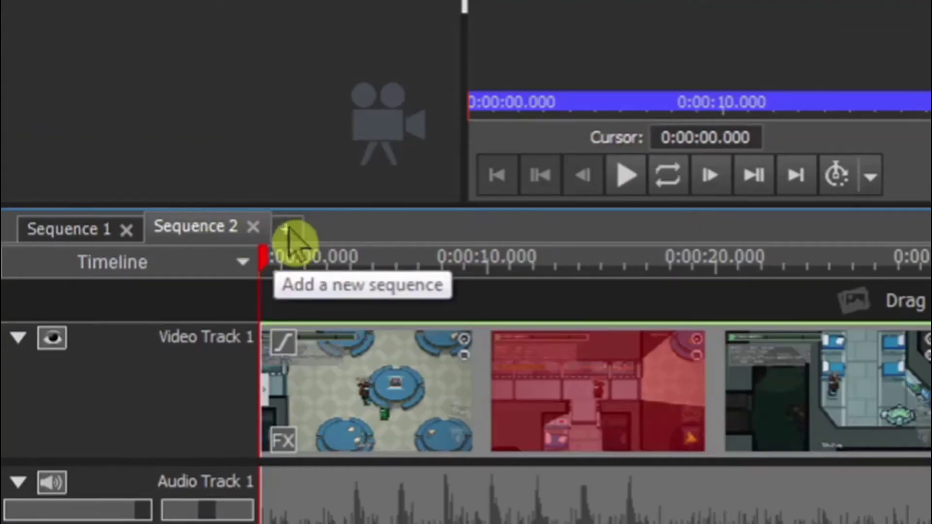
Create an empty Sequence 3 and switch back to Sequence 1's timeline
left_click(290, 231)
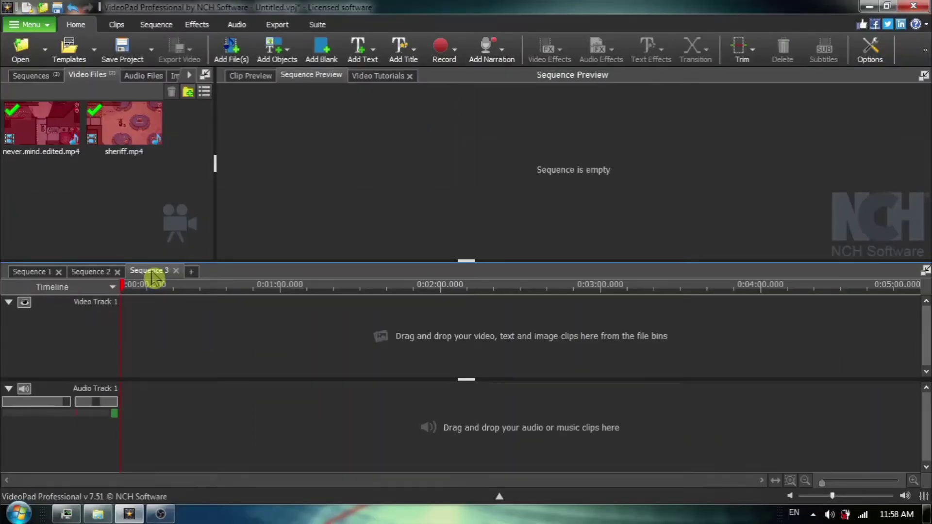
left_click(42, 273)
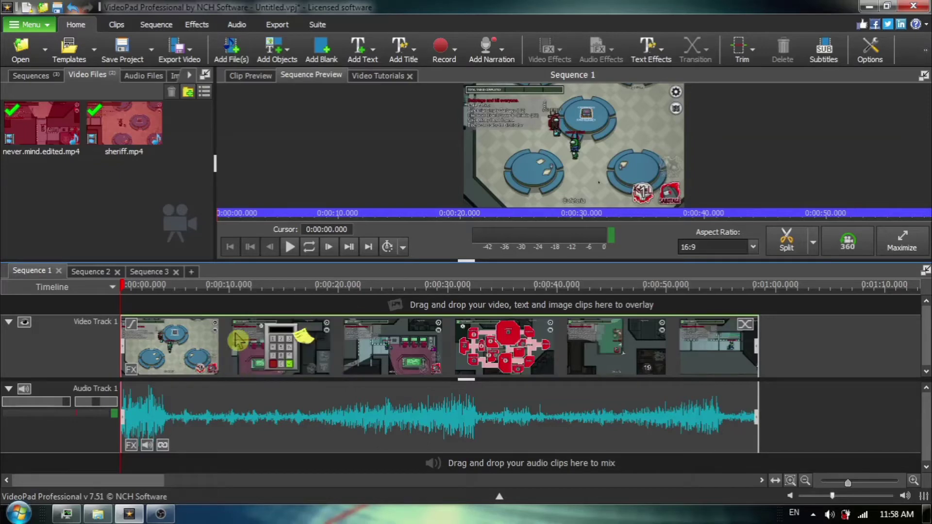
Keep the timeline view, preview Sequence 1, and split the gameplay clip at 0:00:02.531
right_click(125, 291)
left_click(138, 295)
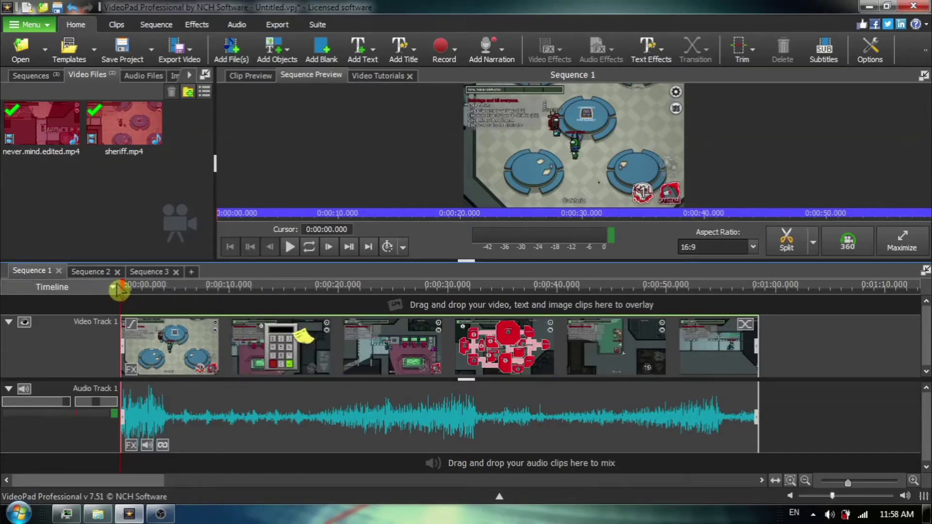
left_click(290, 247)
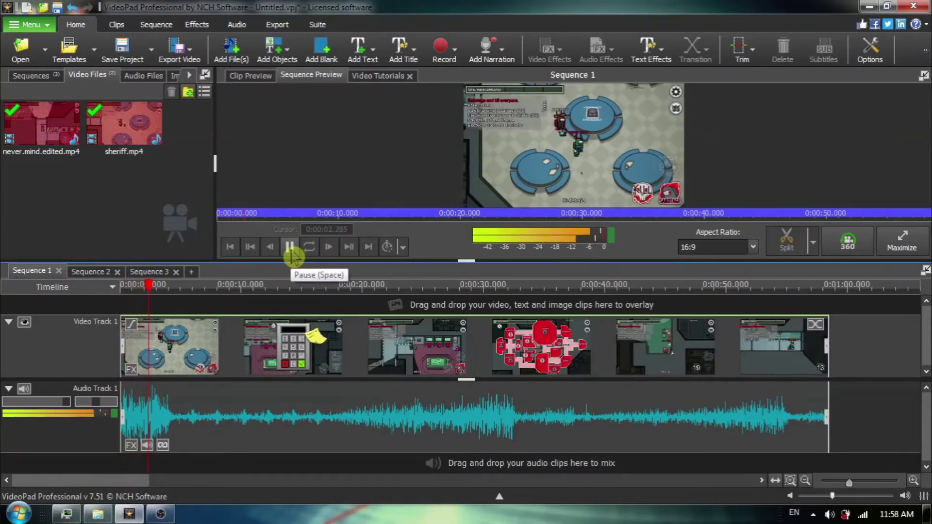
left_click(290, 248)
left_click(291, 249)
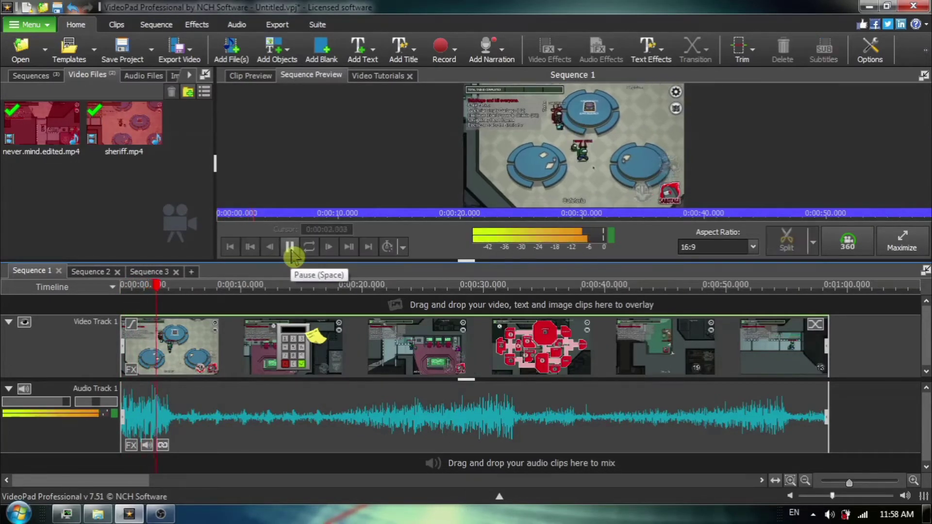
left_click(291, 249)
left_click_drag(163, 288, 152, 287)
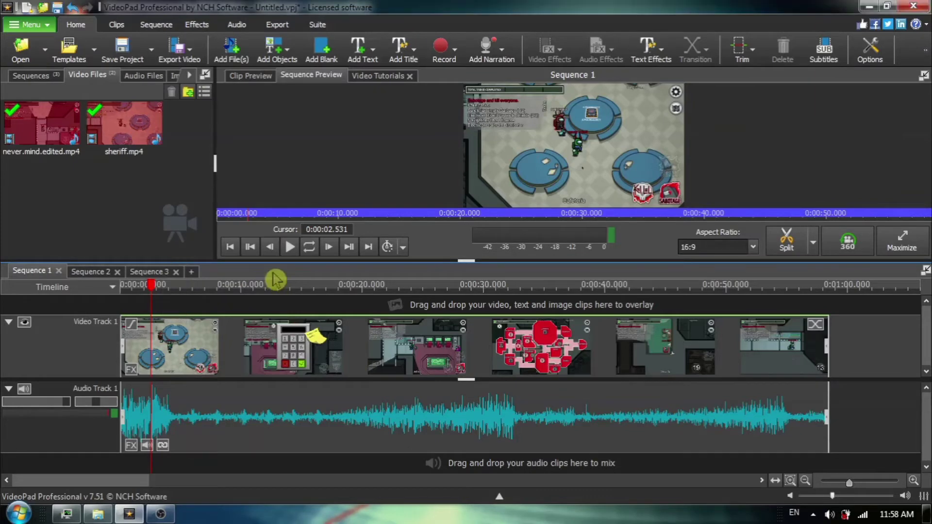
mouse_move(225, 408)
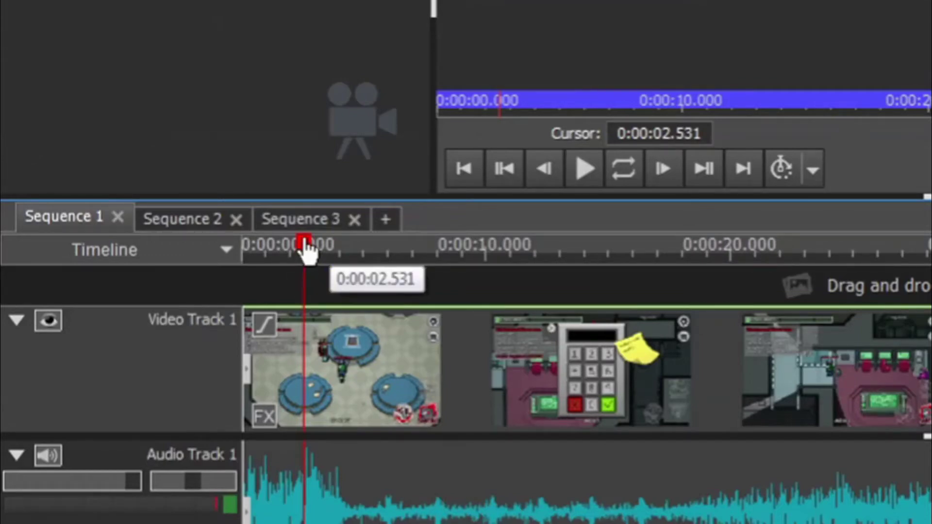
mouse_move(305, 250)
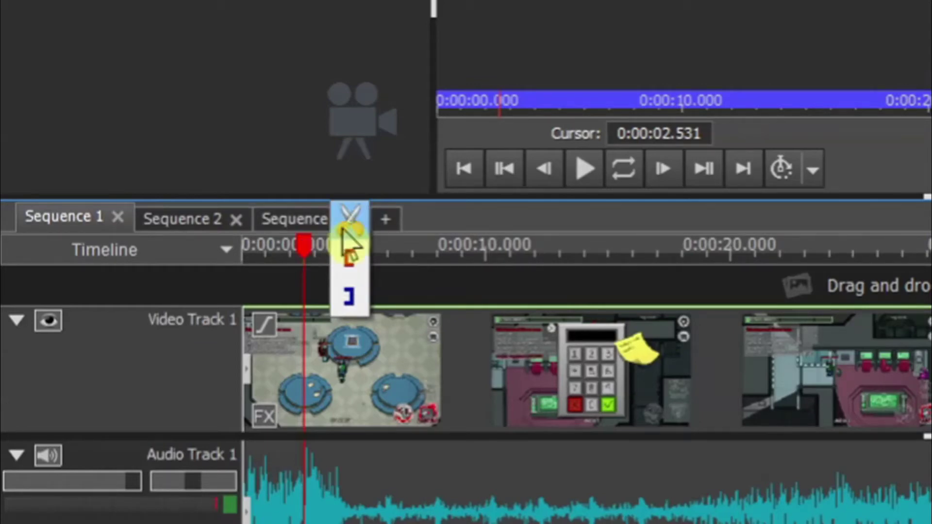
left_click(359, 229)
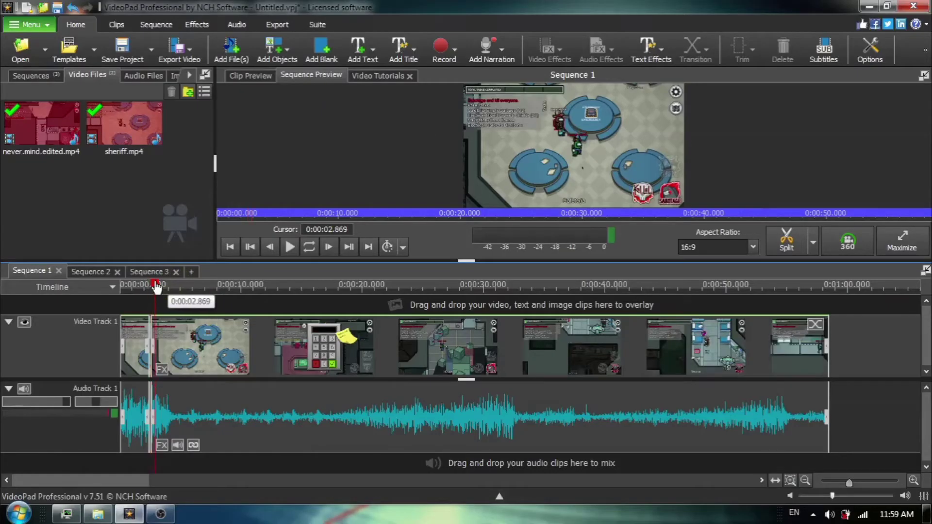
Split the clip again at 0:00:18.732 and select the 16.201-second piece between the cuts
left_click_drag(156, 288, 249, 311)
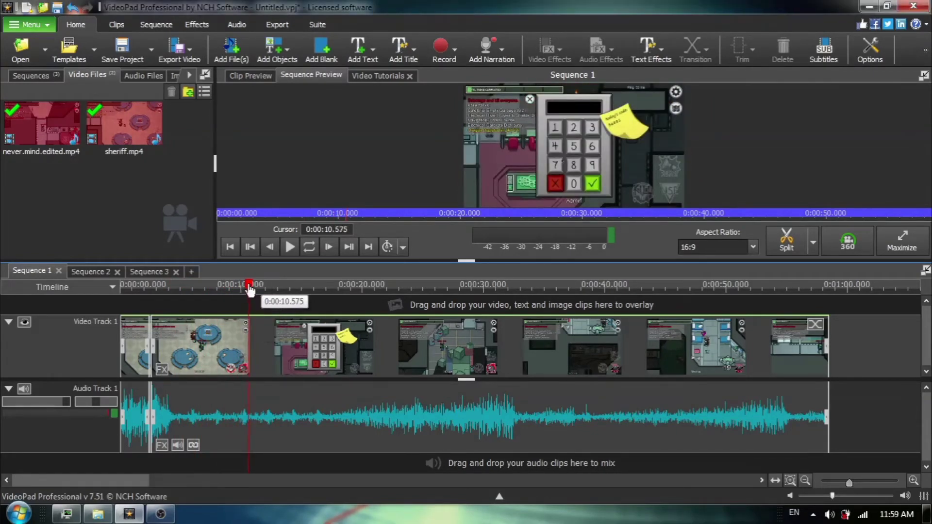
left_click_drag(251, 286, 348, 321)
left_click(369, 293)
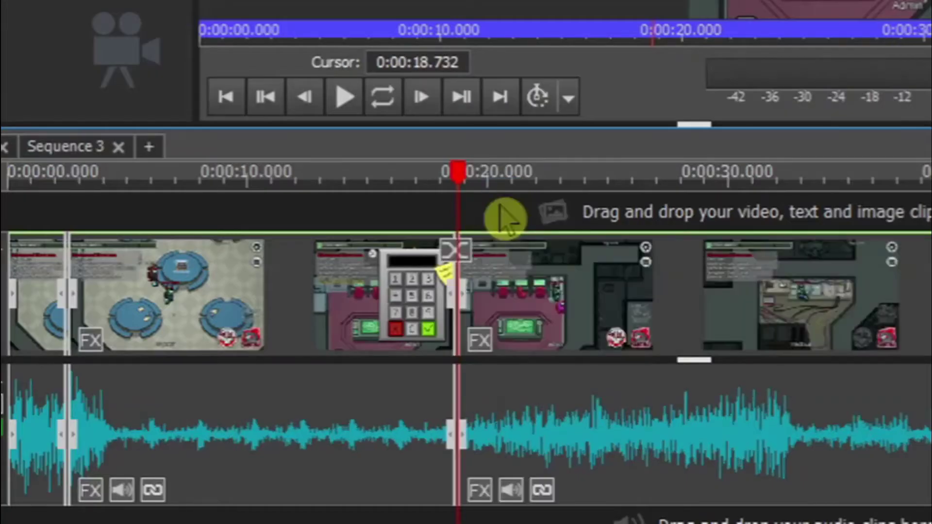
left_click(284, 300)
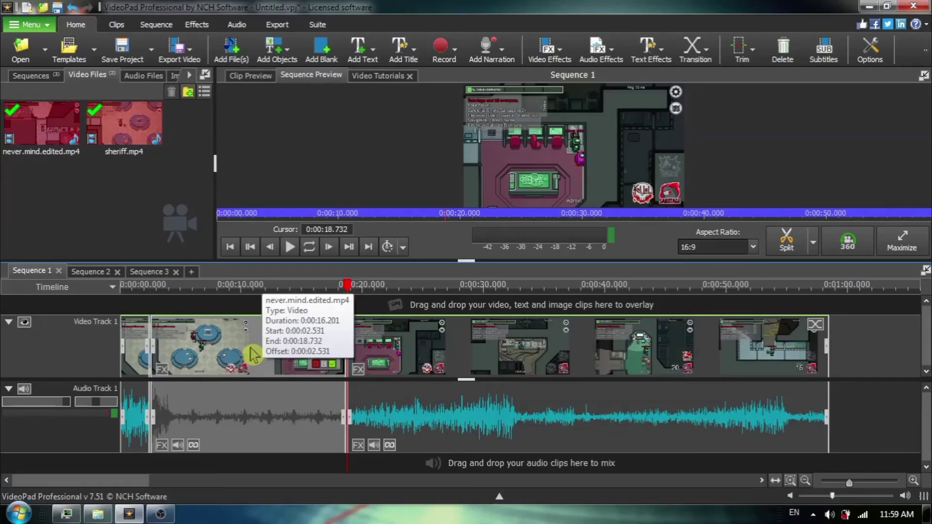
Copy the 16.201-second gameplay piece and paste (insert) it at the start of Sequence 3
right_click(249, 347)
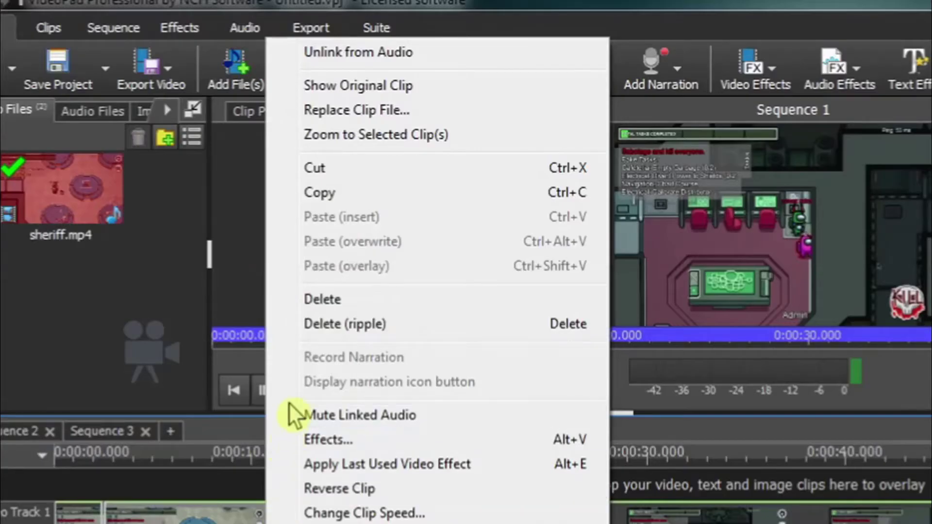
left_click(324, 194)
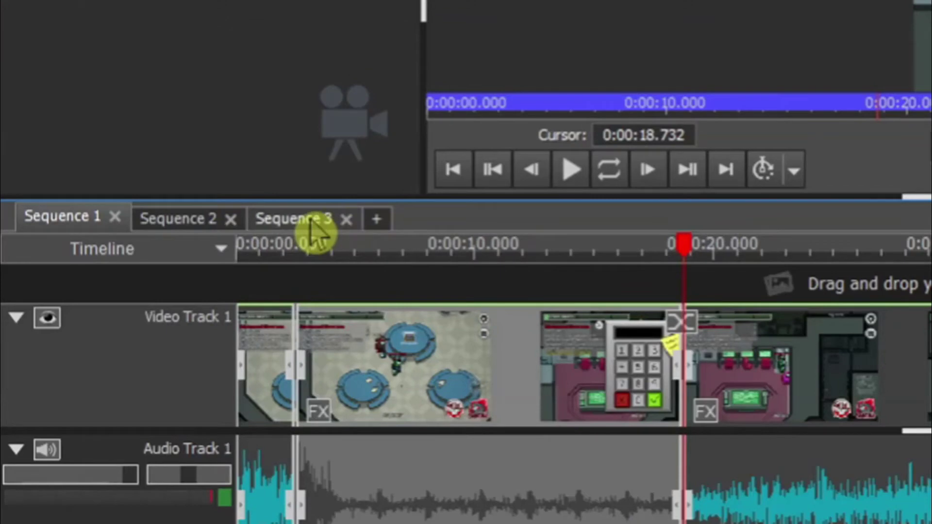
left_click(311, 221)
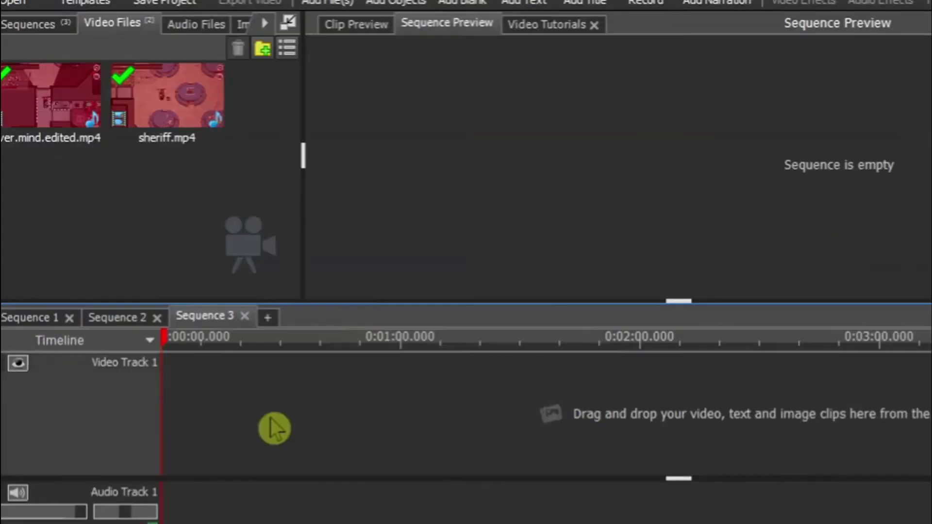
right_click(196, 346)
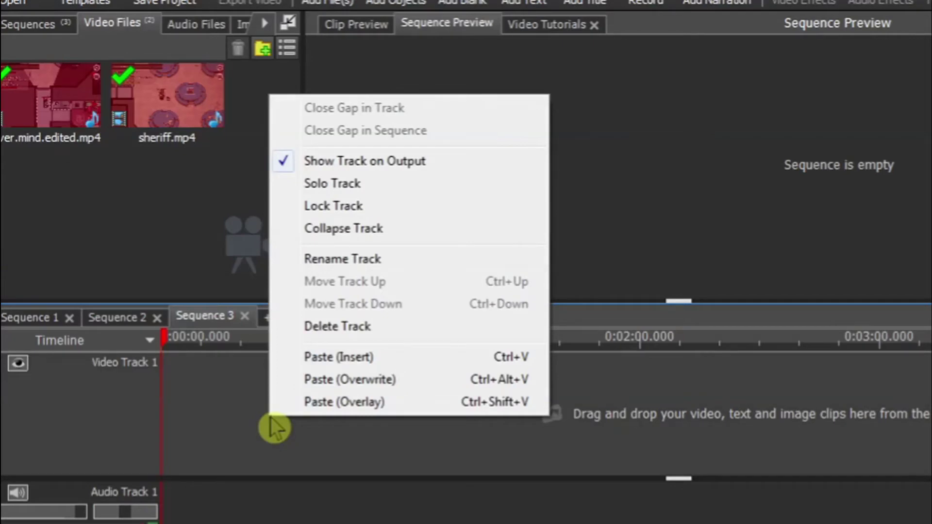
left_click(356, 359)
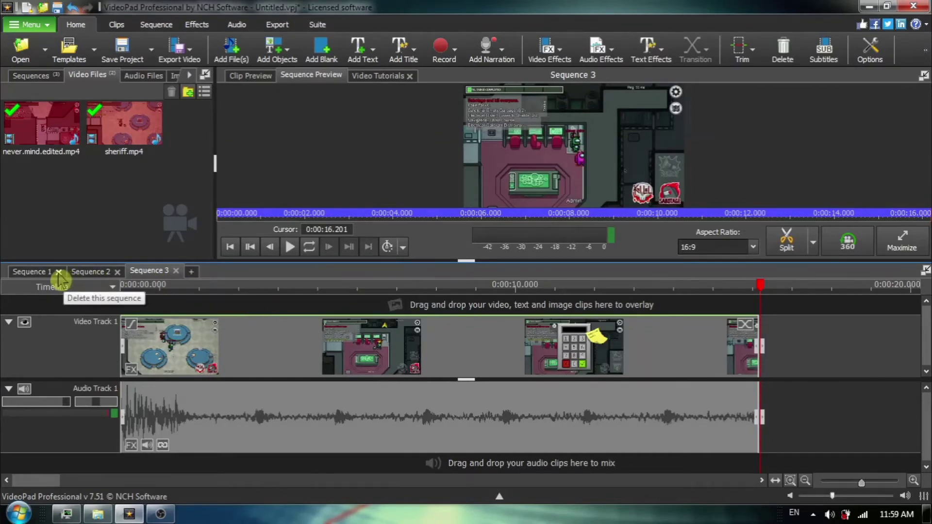
In Sequence 2, split sheriff.mp4 on all tracks near 2.5 seconds and at 0:00:18.076
left_click(26, 273)
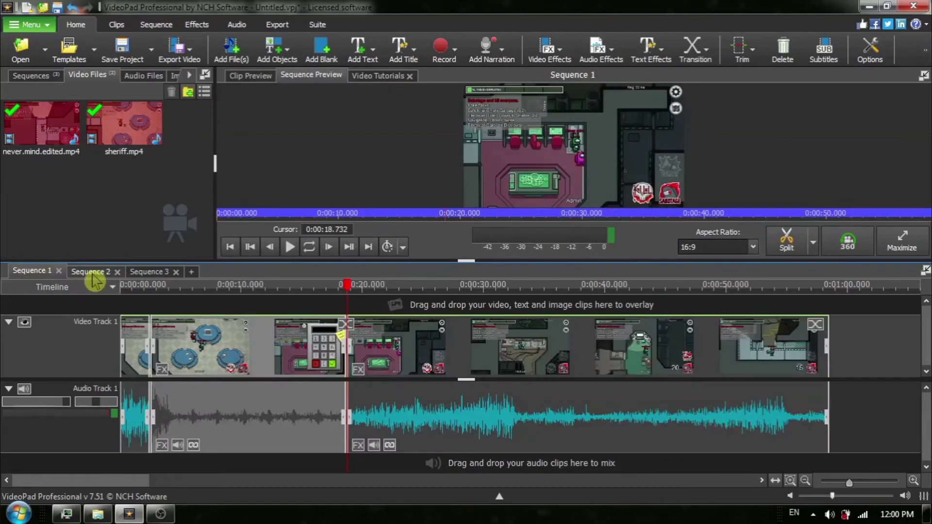
left_click(93, 274)
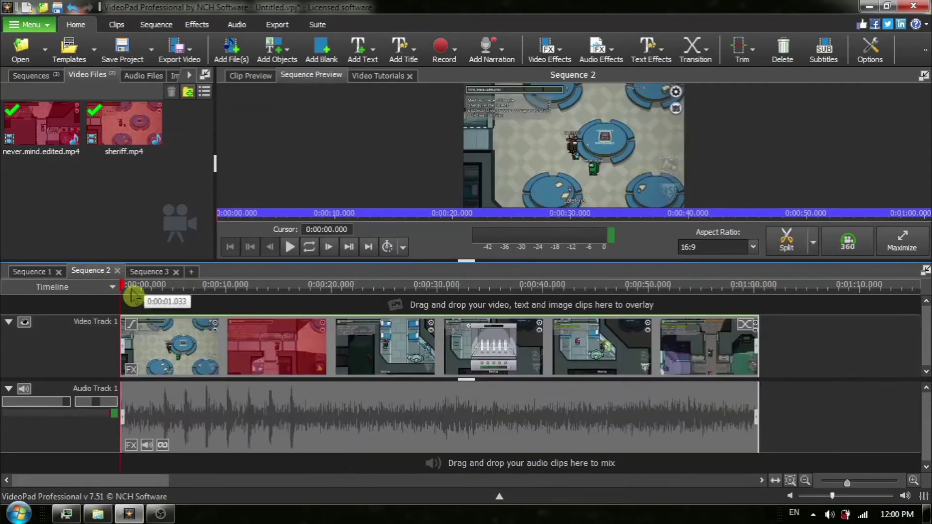
mouse_move(122, 289)
left_mouse_down()
mouse_move(165, 288)
mouse_move(152, 297)
left_mouse_up()
mouse_move(170, 273)
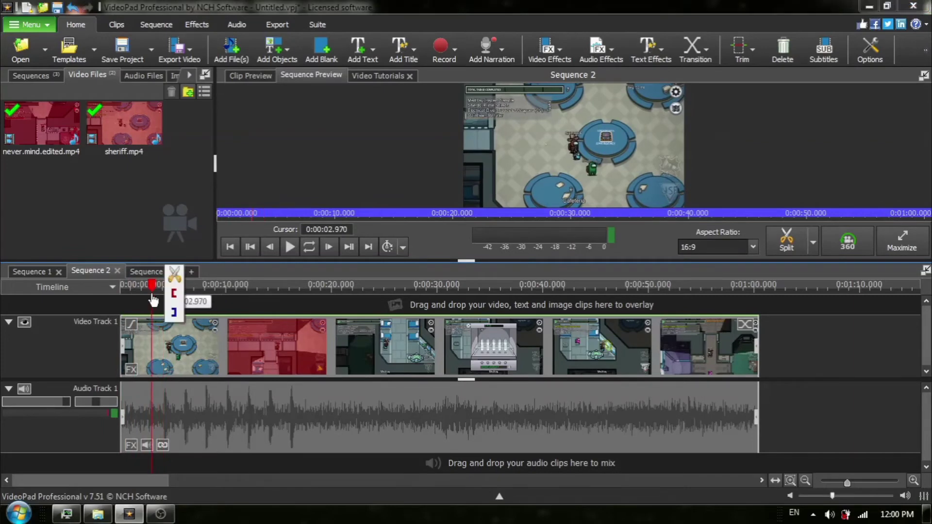
left_click(174, 278)
left_click_drag(153, 291, 313, 332)
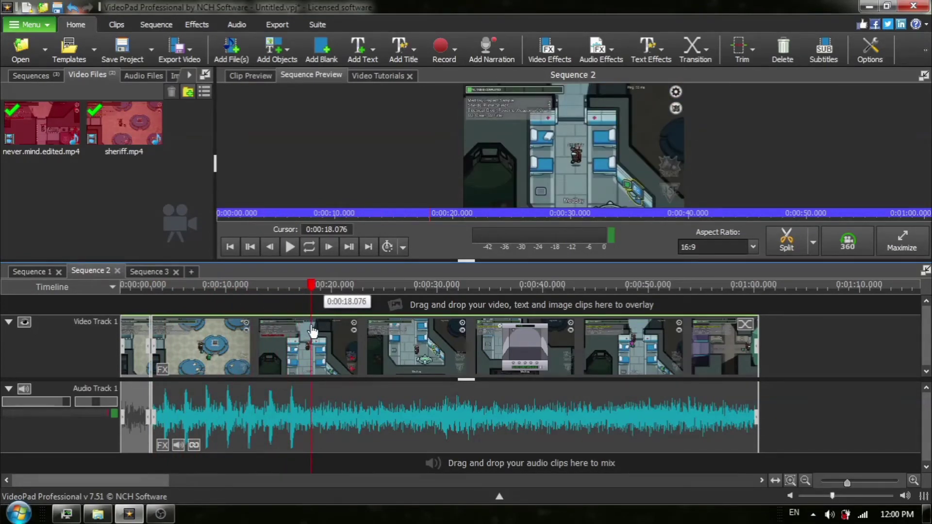
mouse_move(313, 325)
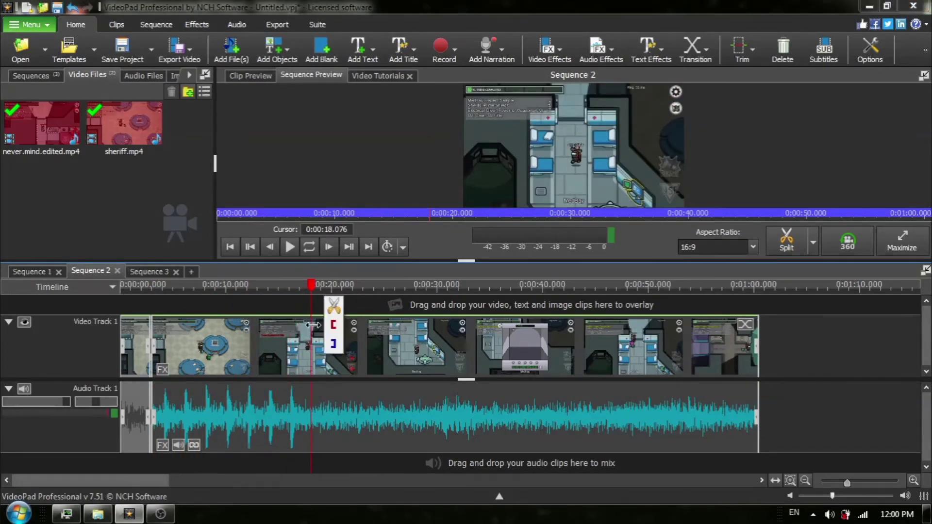
left_click(334, 308)
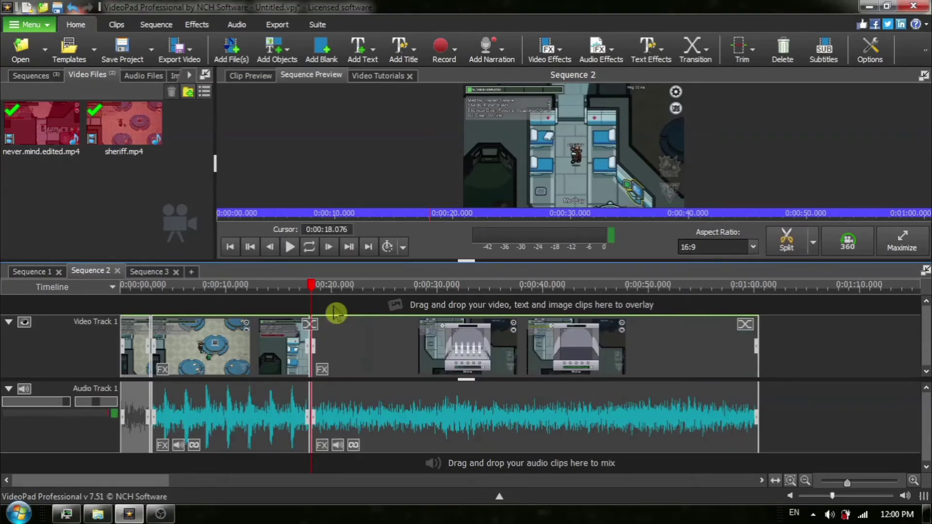
Copy the sheriff.mp4 section between the two cuts and return to Sequence 3
left_click(244, 349)
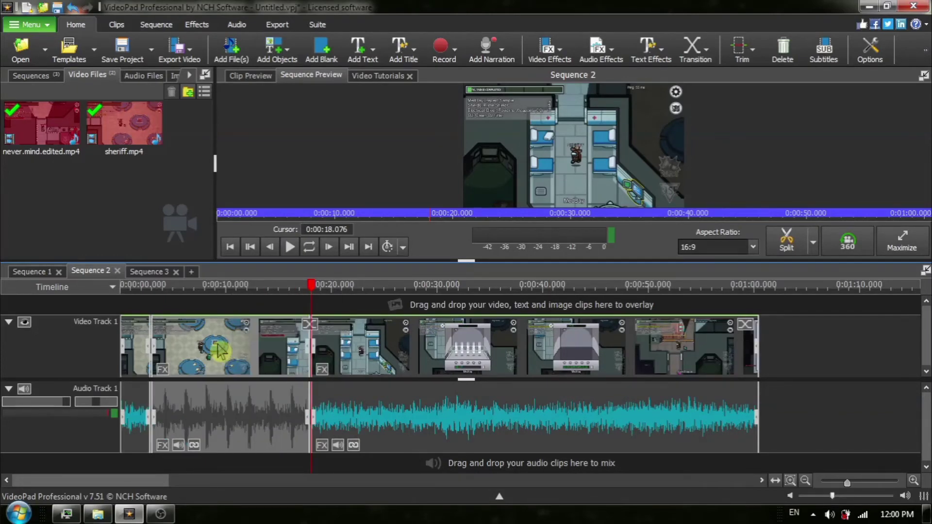
right_click(221, 350)
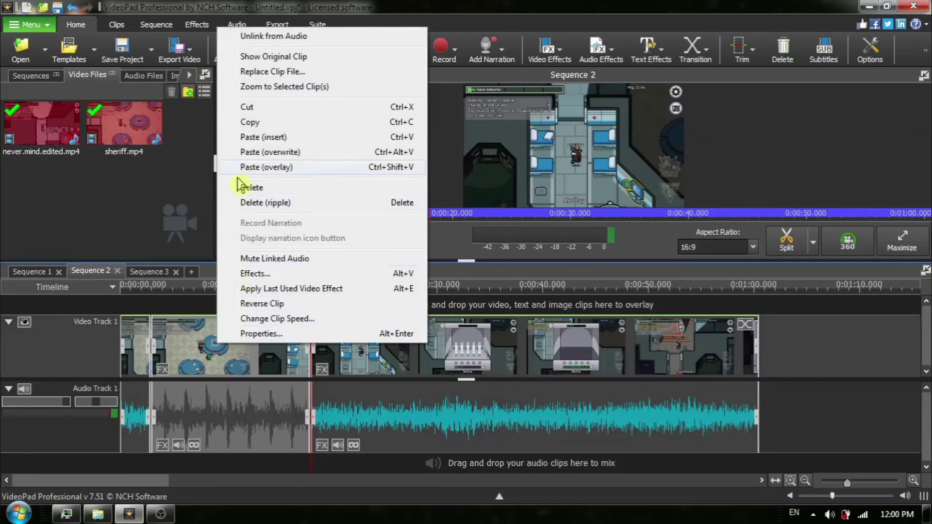
left_click(245, 127)
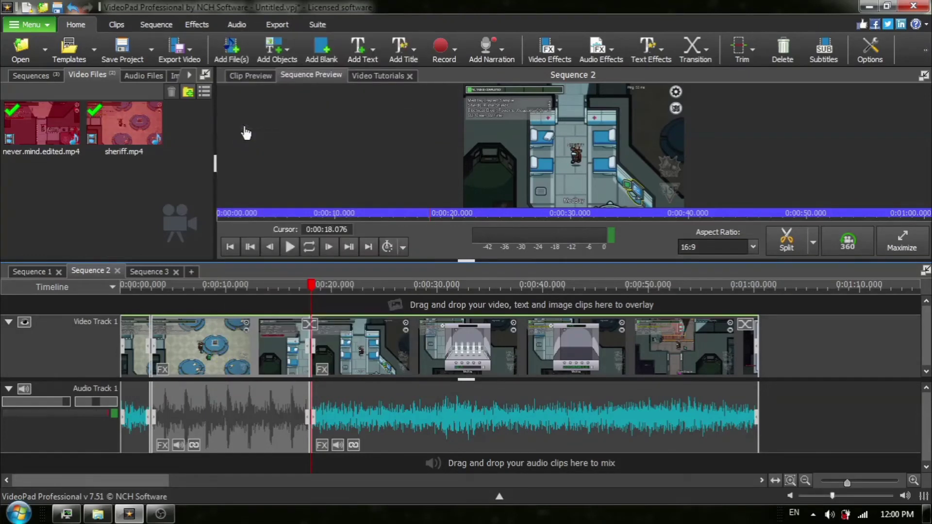
left_click(162, 278)
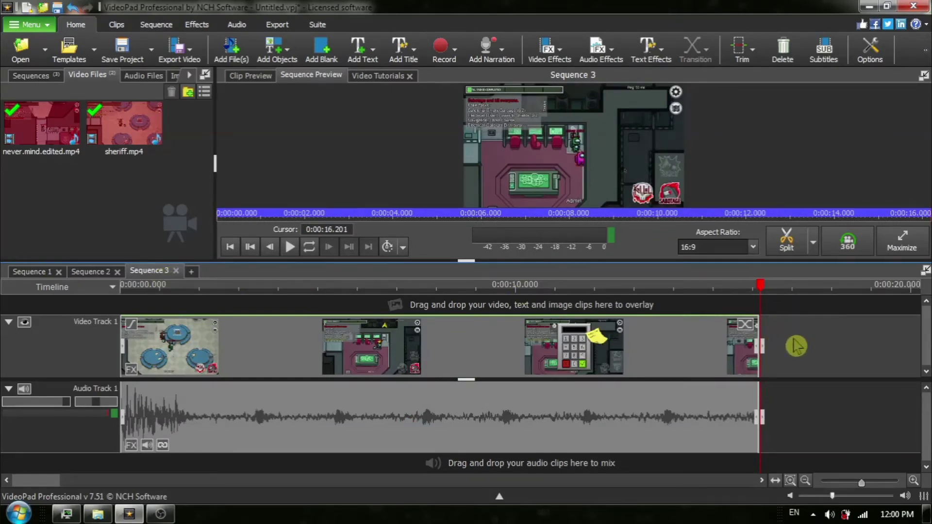
Paste (Insert) the copied sheriff.mp4 section after the gameplay piece on Sequence 3's Video Track 1
right_click(796, 346)
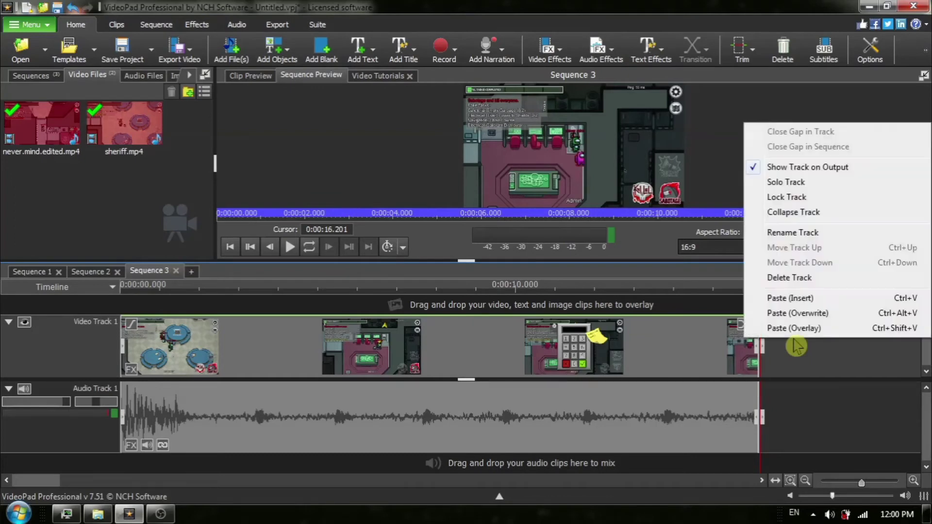
left_click(799, 298)
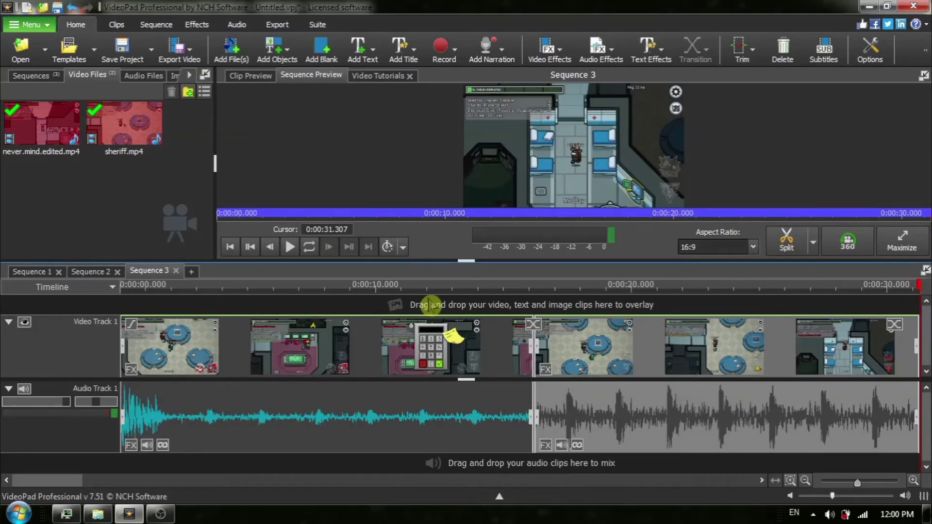
Split Sequence 1 at 0:00:21.882 and 0:00:31.895 and bring up actions for the 10.013-second piece
left_click(41, 273)
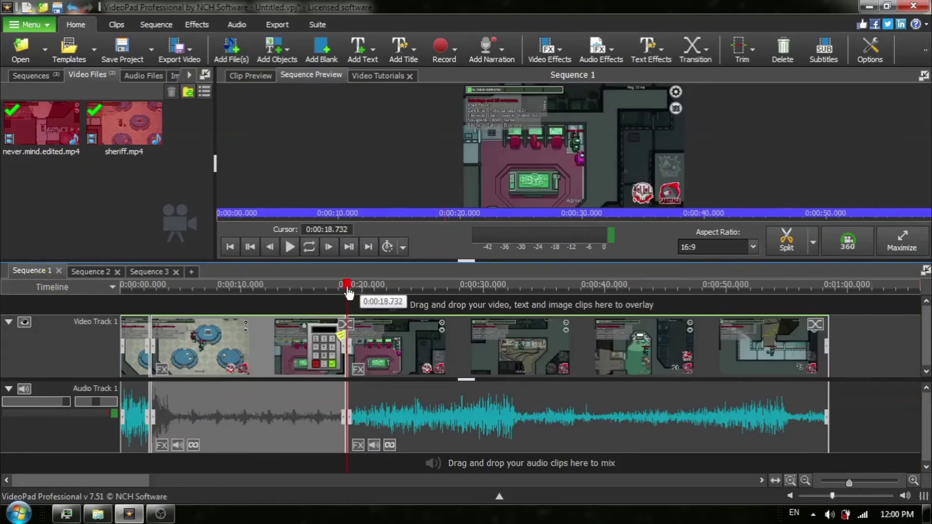
left_click_drag(349, 287, 386, 297)
mouse_move(387, 298)
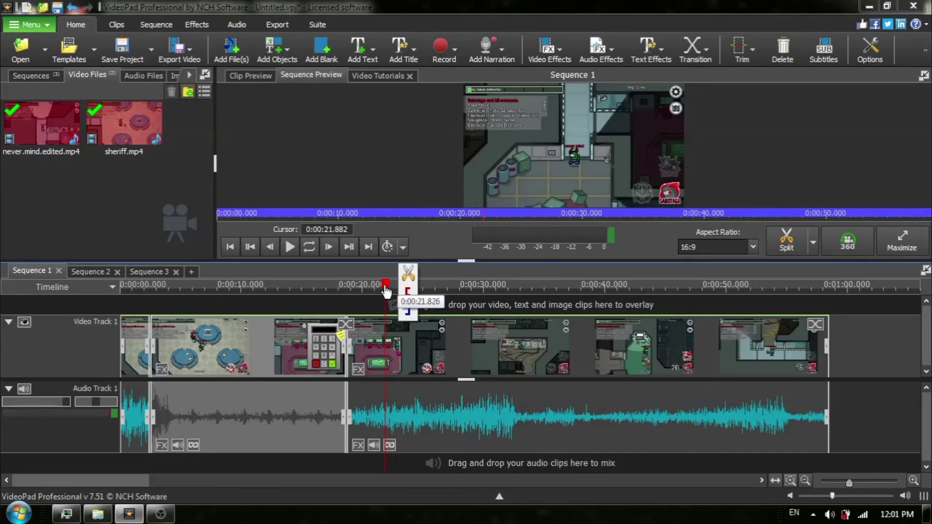
left_click(408, 273)
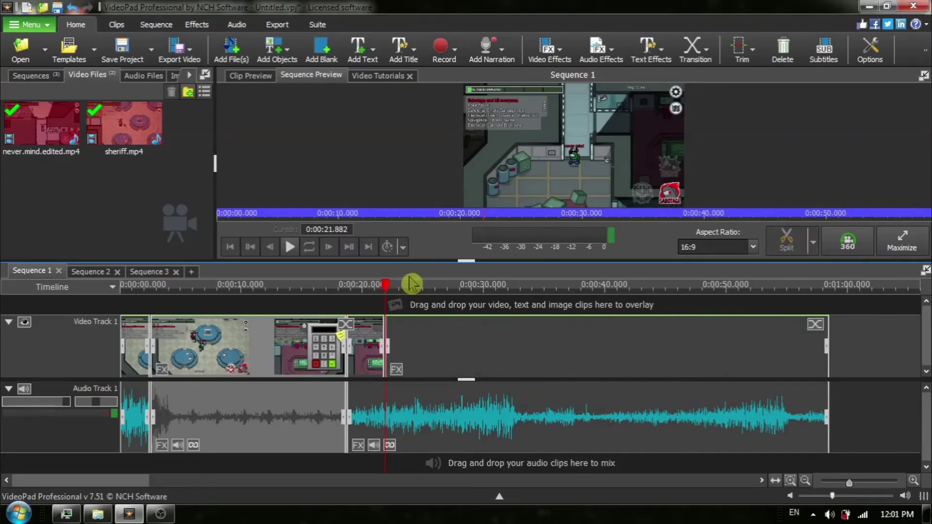
left_click_drag(386, 288, 506, 325)
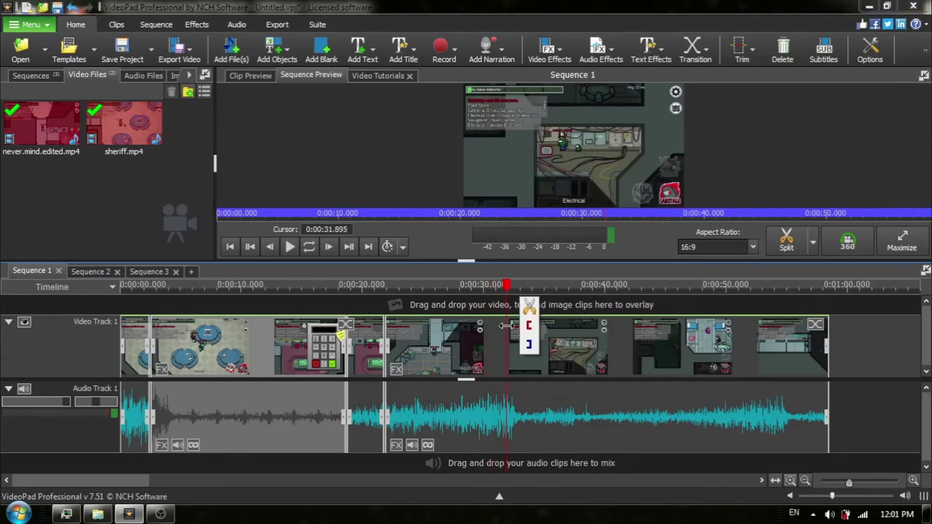
left_click(531, 308)
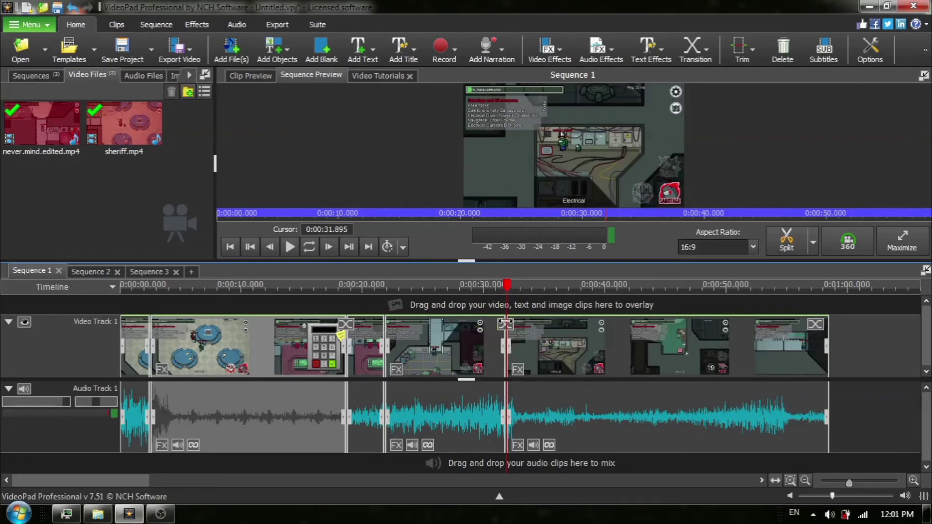
left_click(447, 349)
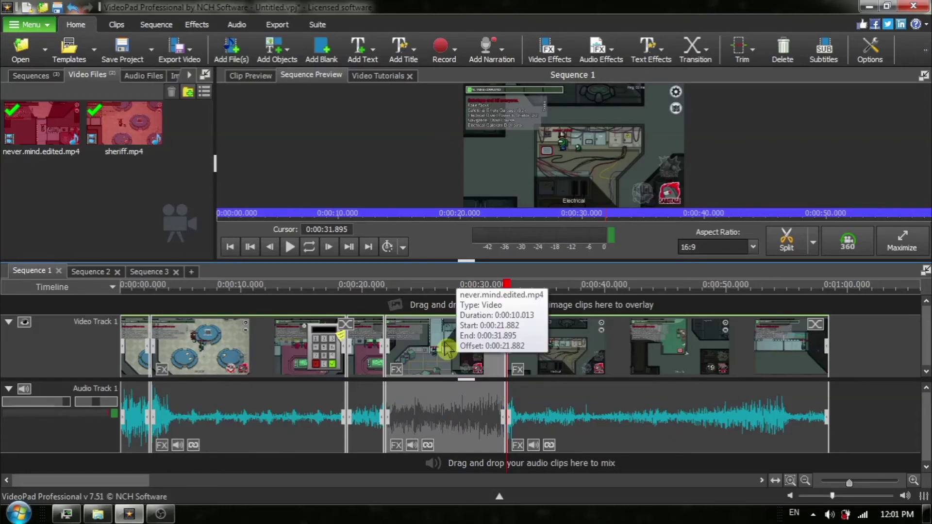
right_click(447, 349)
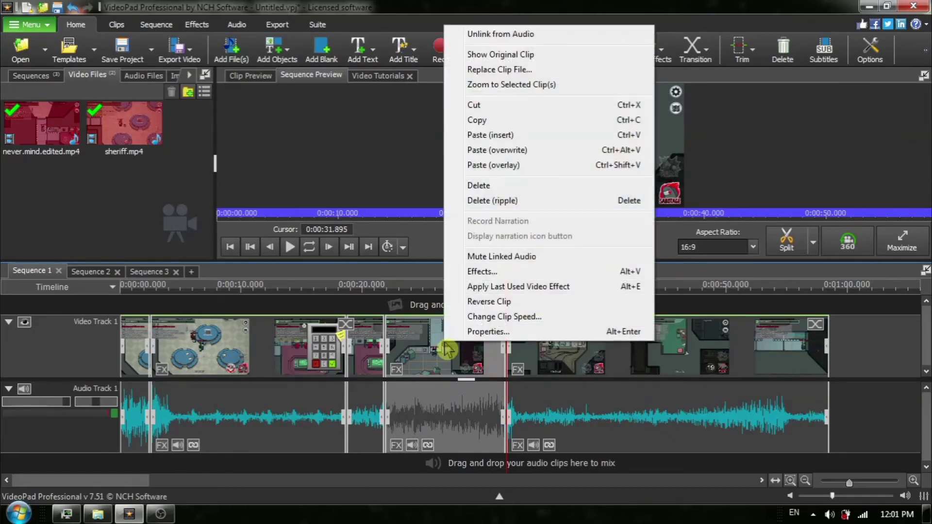
Copy the selected Sequence 1 section and paste-insert it into Sequence 3, extending it to about 41 seconds
left_click(486, 120)
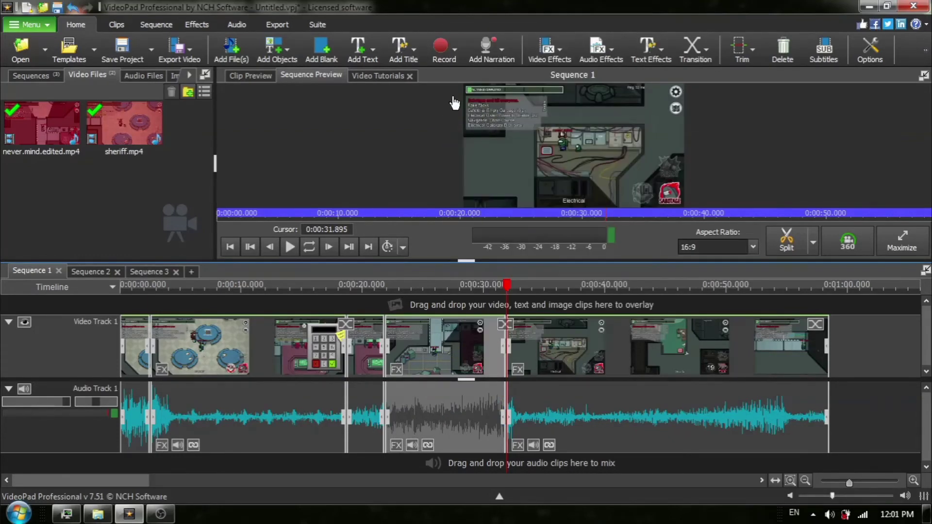
left_click(148, 271)
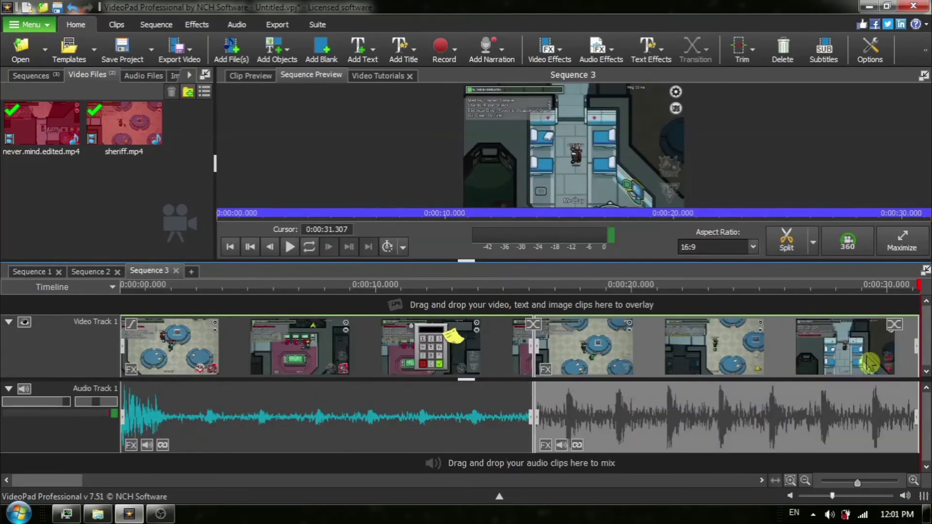
right_click(783, 350)
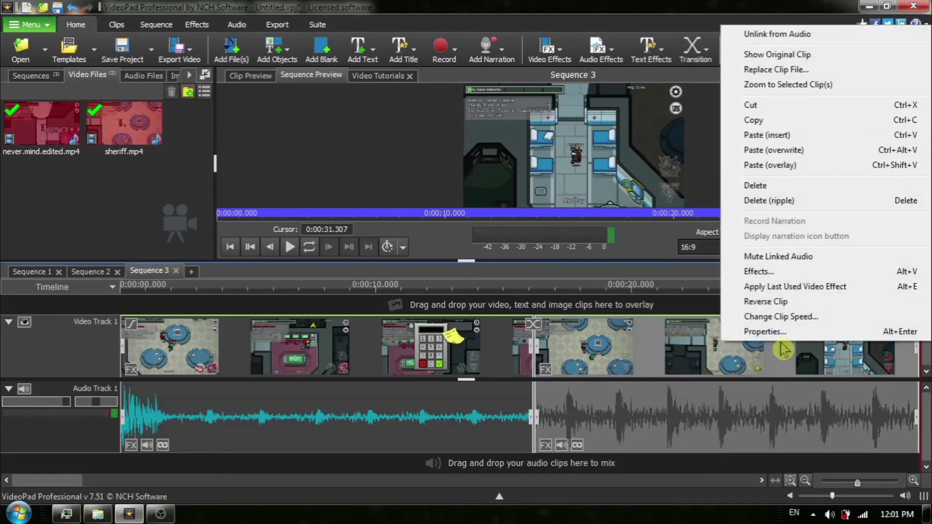
left_click(766, 135)
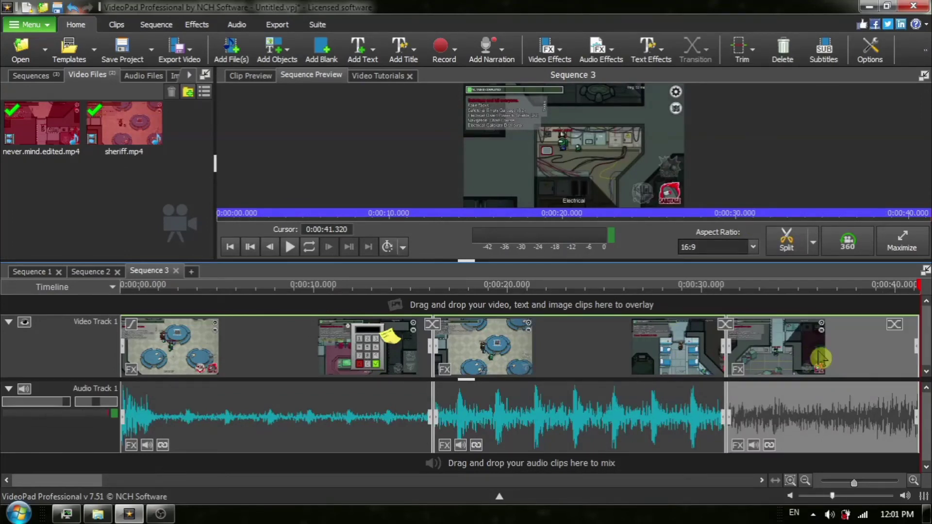
Split all Sequence 2 tracks at about 0:00:26, then move the playhead further along
left_click(98, 274)
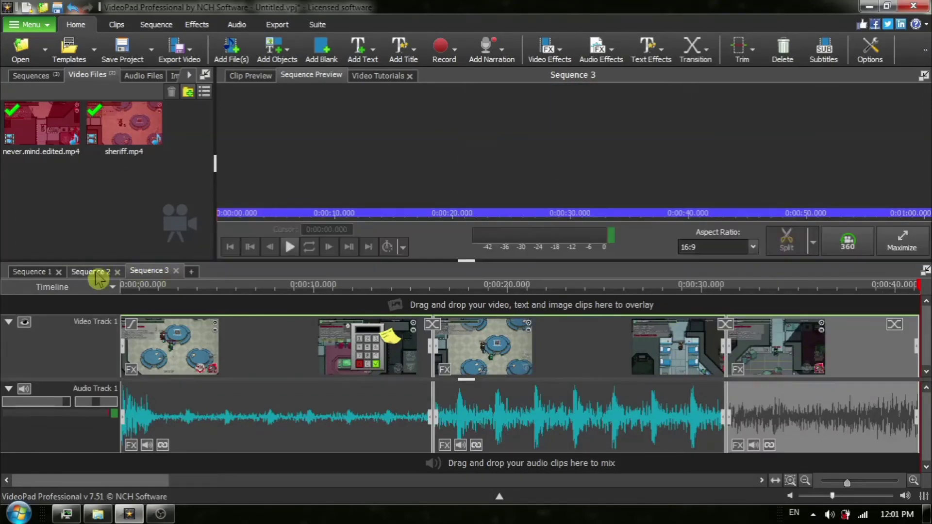
left_click_drag(313, 290, 401, 309)
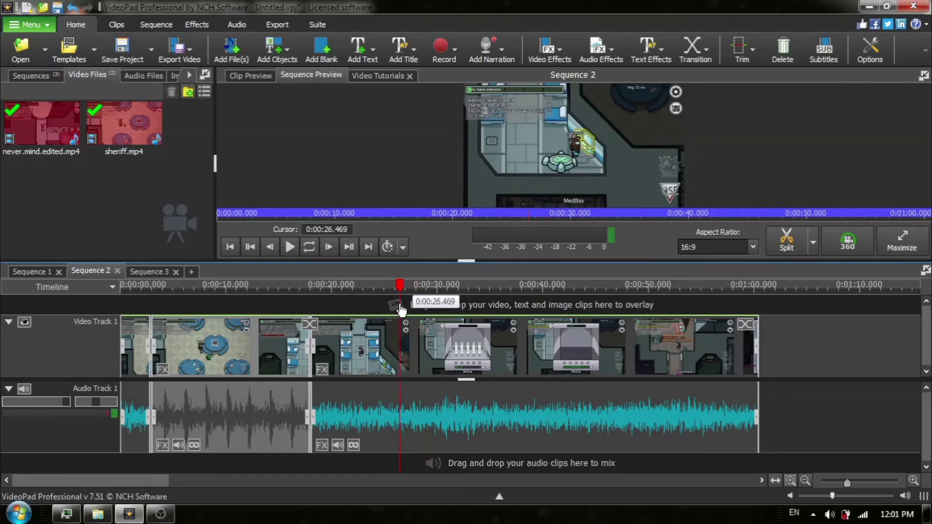
mouse_move(401, 308)
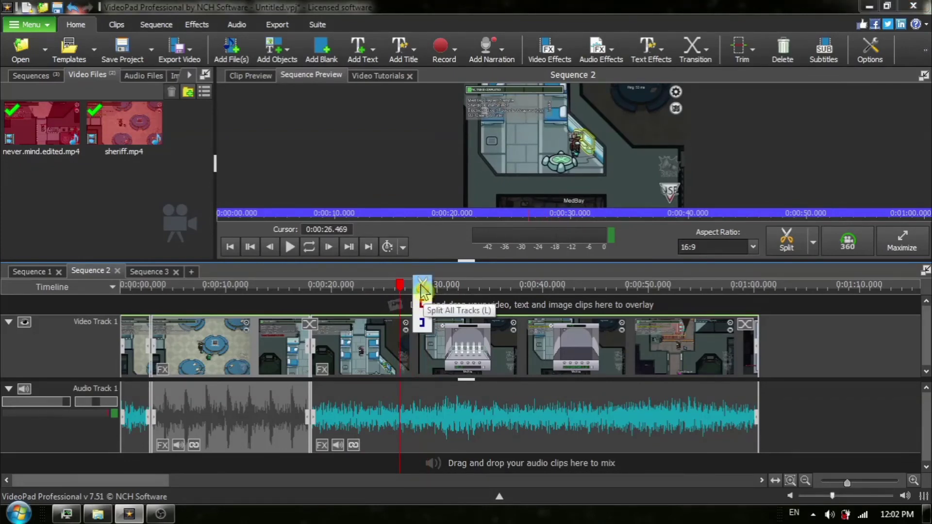
left_click(422, 291)
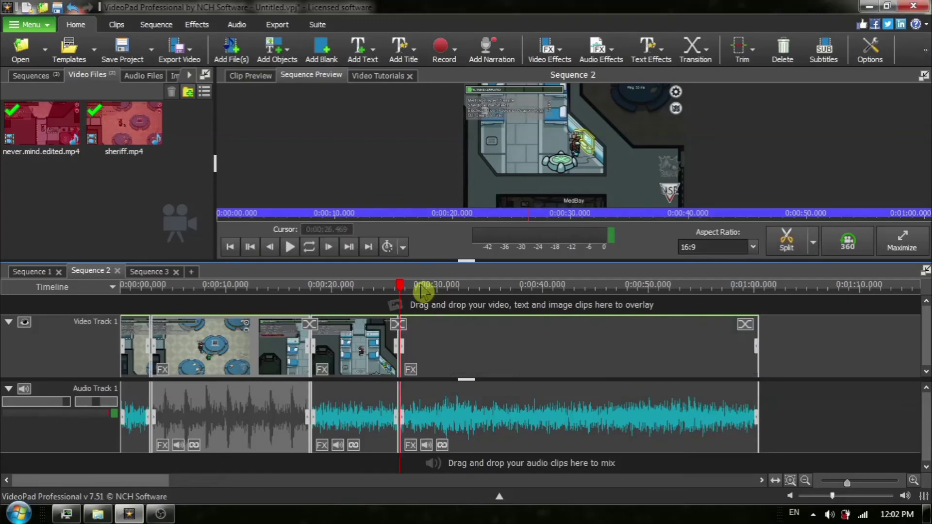
left_click_drag(401, 290, 580, 330)
Back in Sequence 3, choose Export Video > Video File
left_click(149, 271)
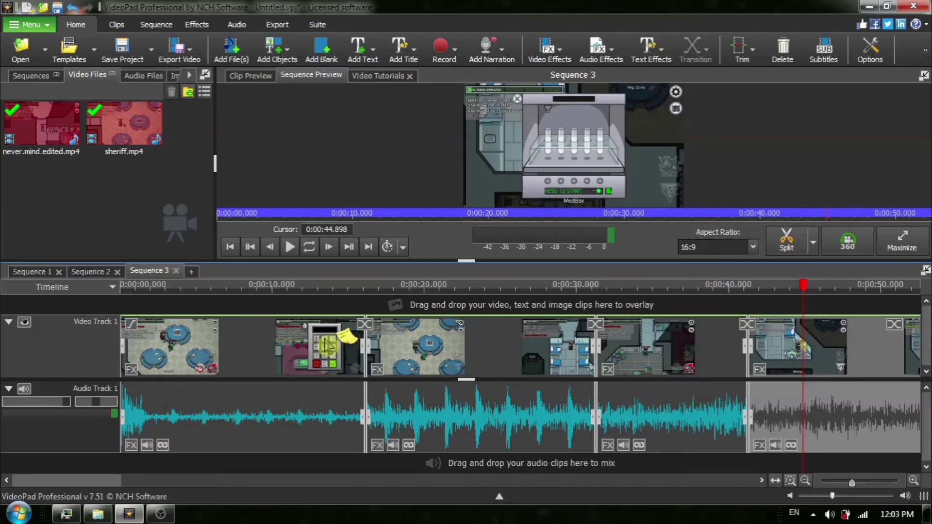
left_click(193, 61)
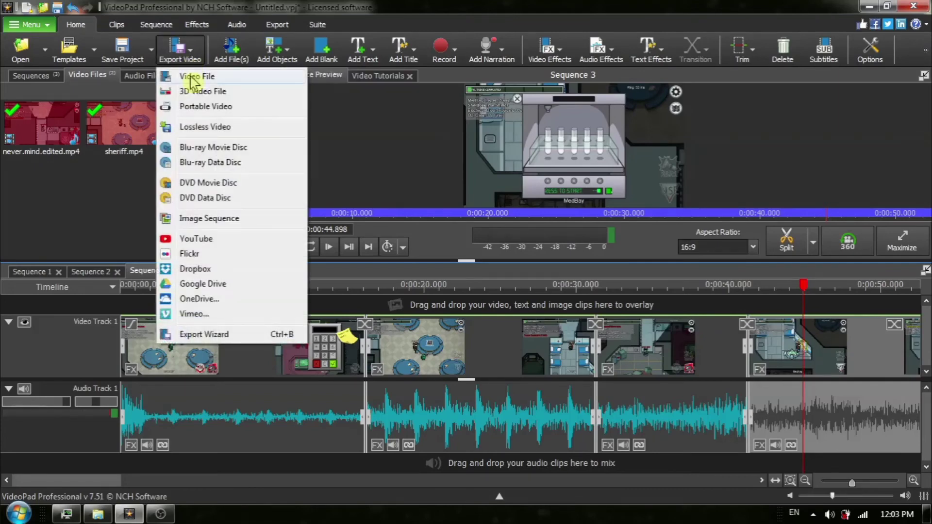
left_click(193, 77)
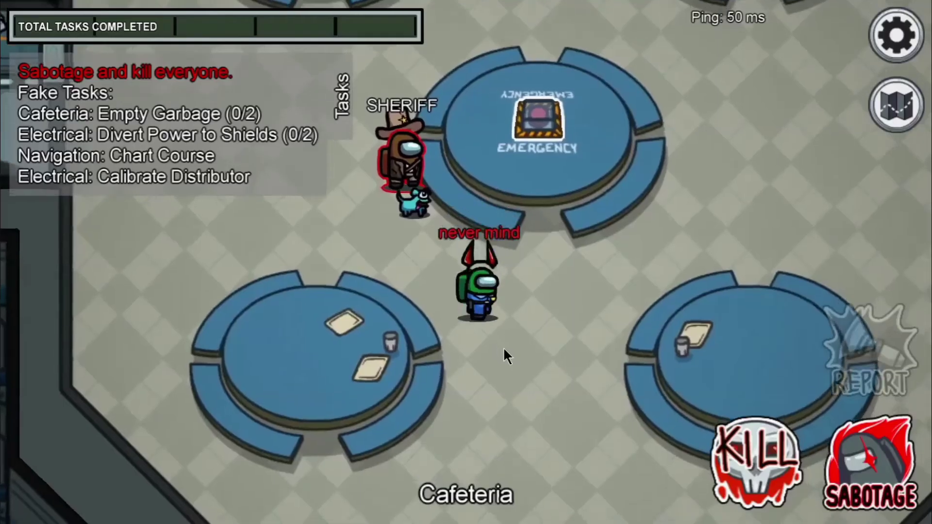
Watch the exported video's opening Cafeteria scene play full-screen in the media player
key("s")
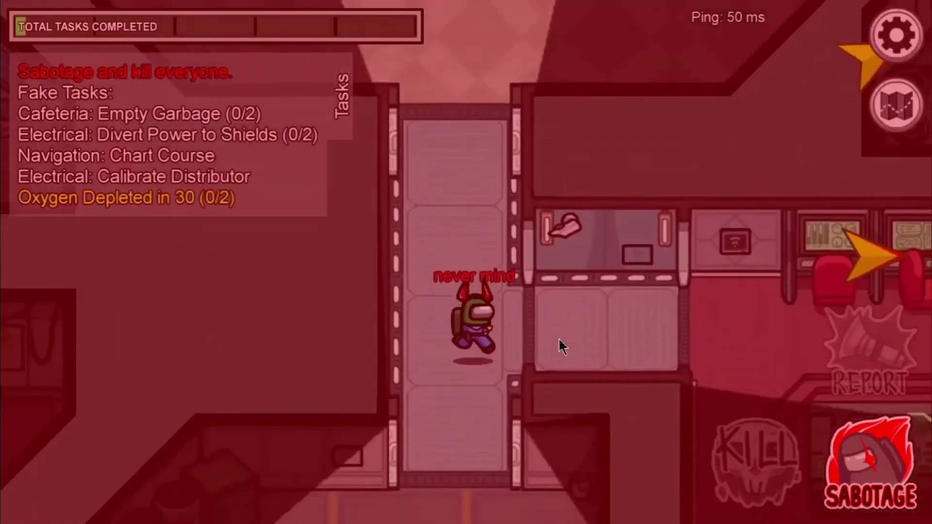
key("w")
key("d")
key("d")
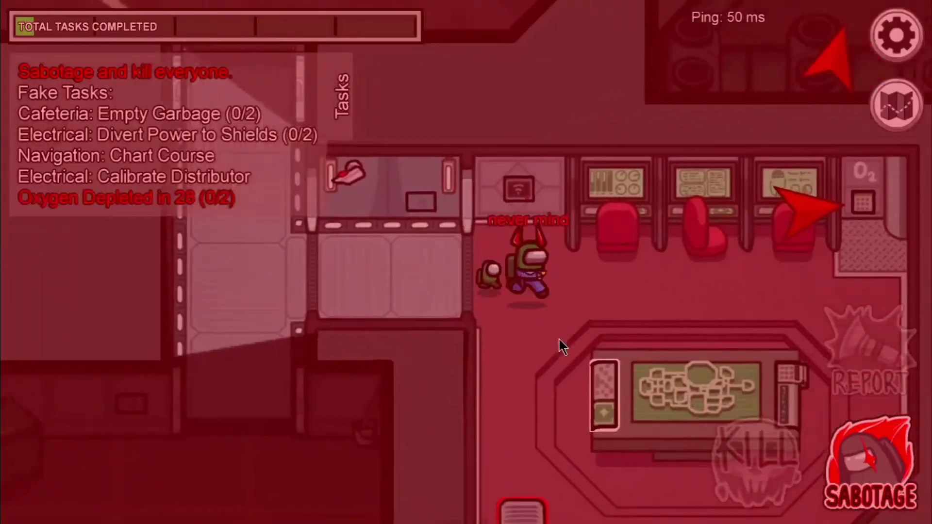
key("w")
key("e")
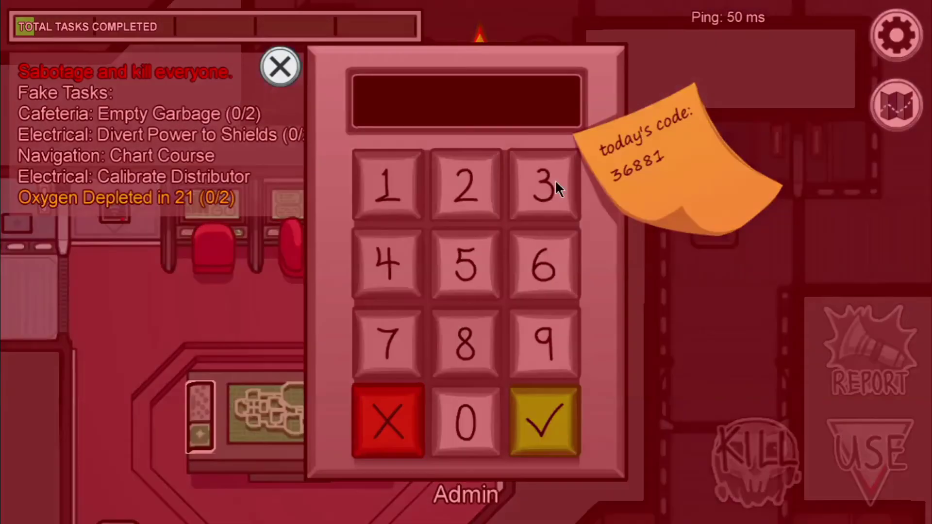
left_click(553, 187)
left_click(557, 258)
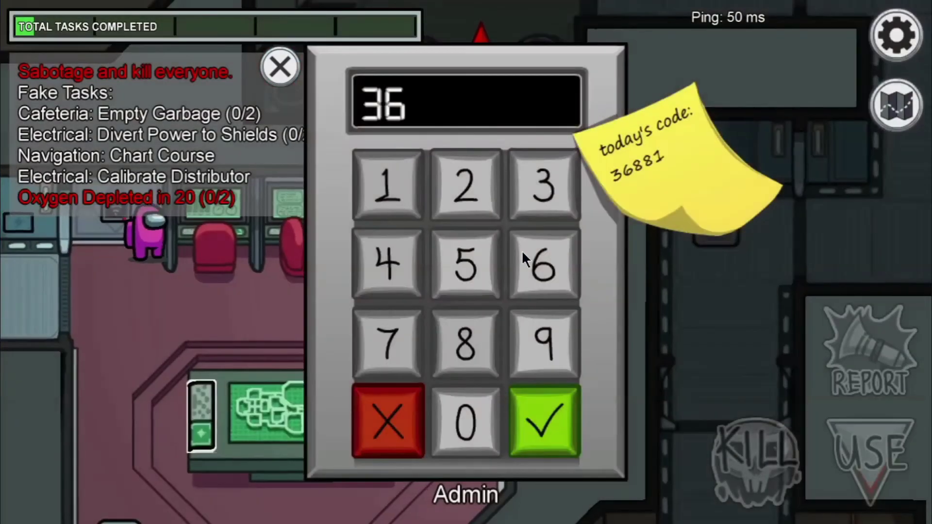
double_click(456, 340)
left_click(384, 178)
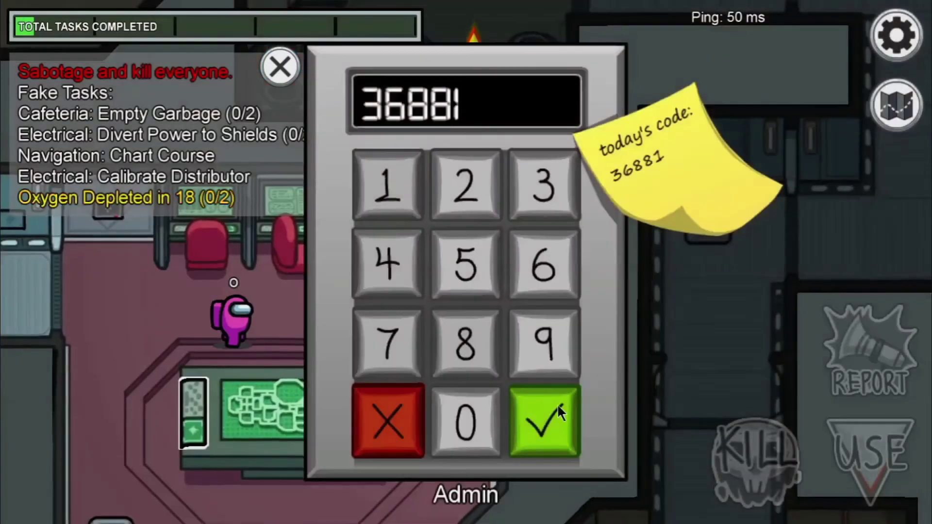
left_click(549, 418)
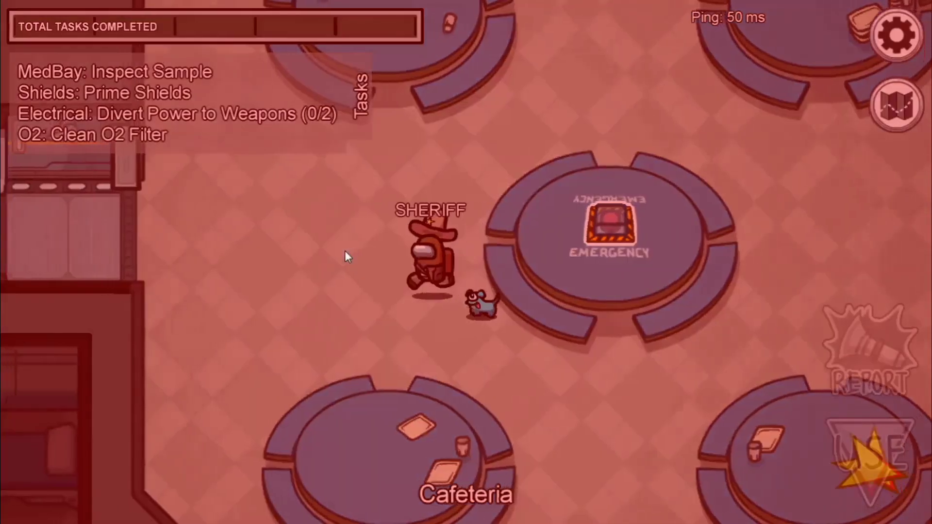
Continue playback as the video alternates between clips from the two Among Us games
key("a")
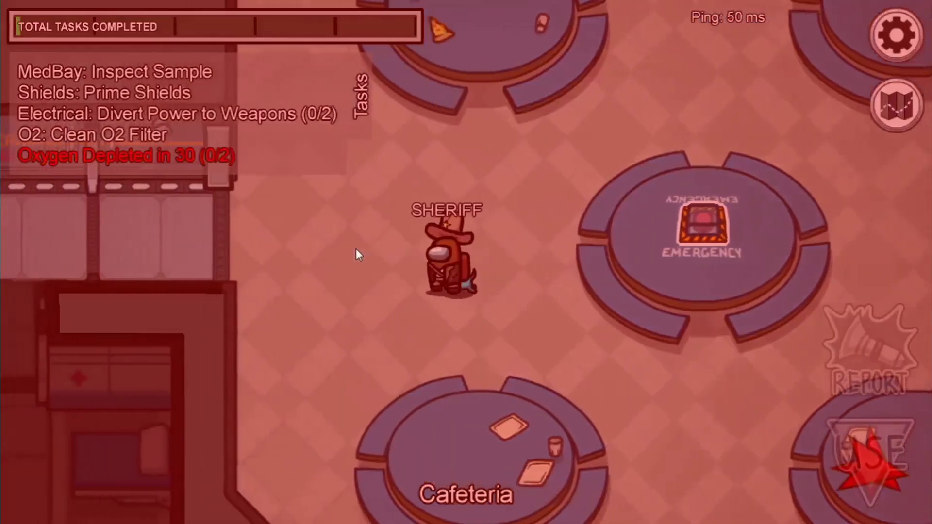
key("w")
key("s")
key("w")
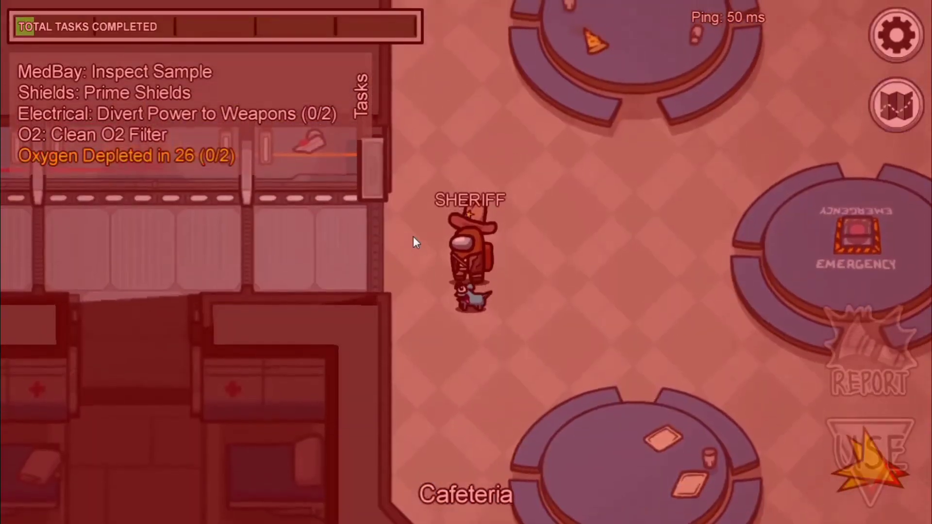
key("a")
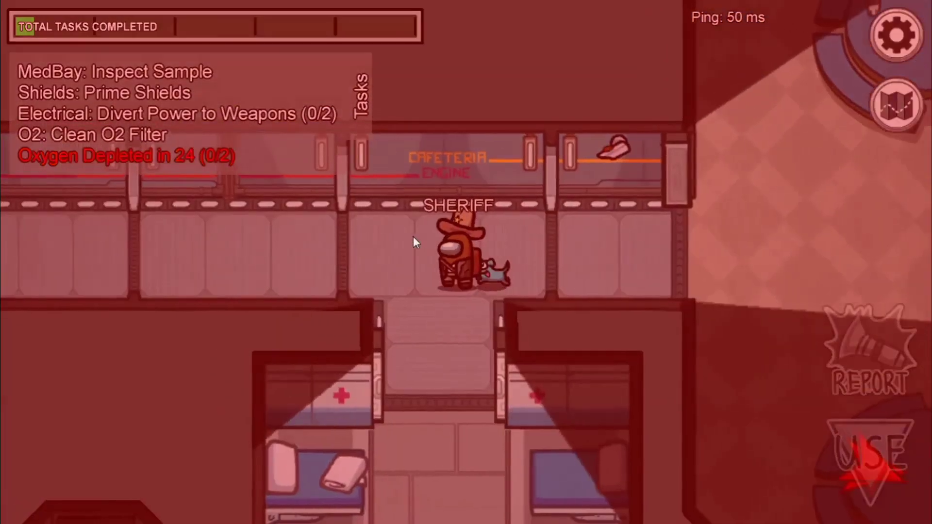
key("s")
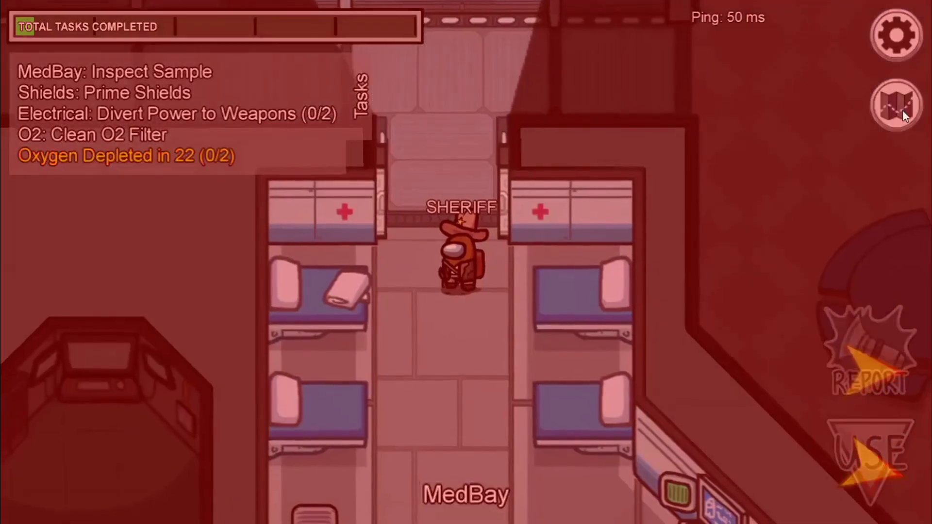
left_click(901, 110)
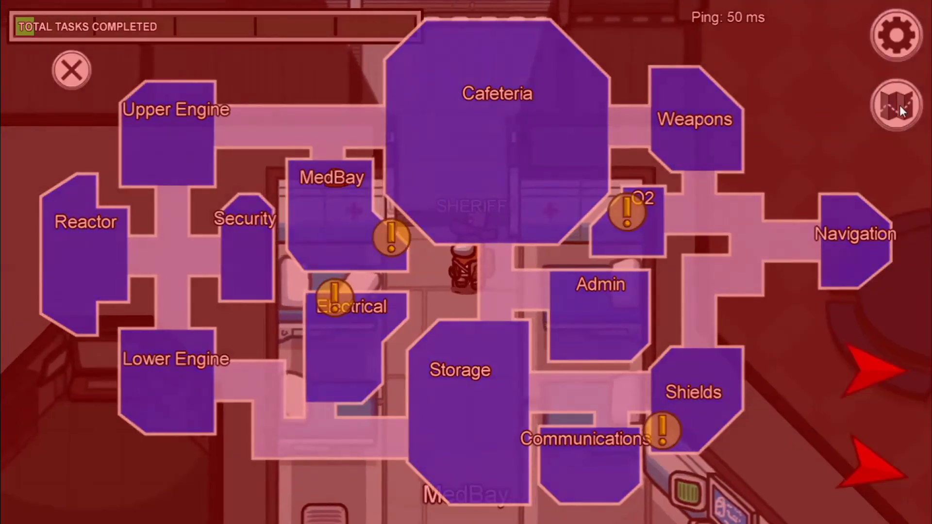
left_click(898, 105)
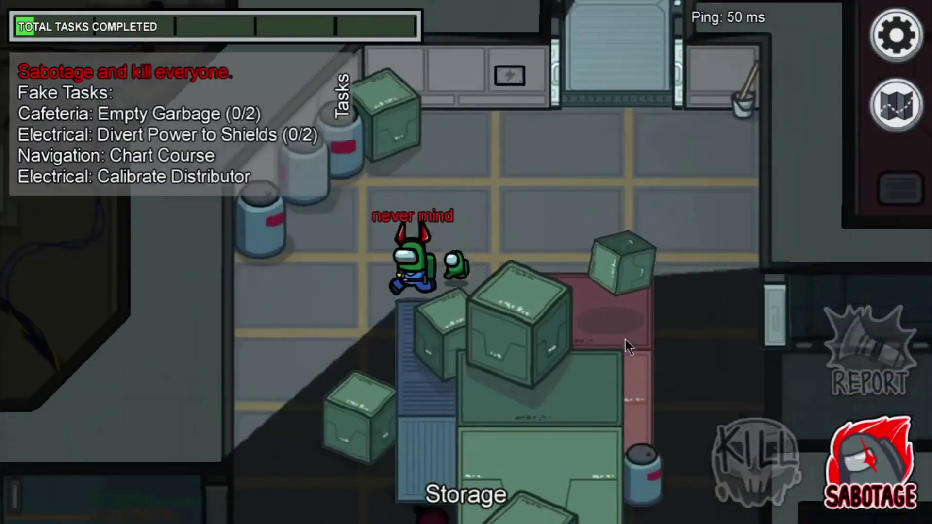
Keep watching until playback reaches MedBay's Inspect Sample task with 48s left
key("a")
key("s")
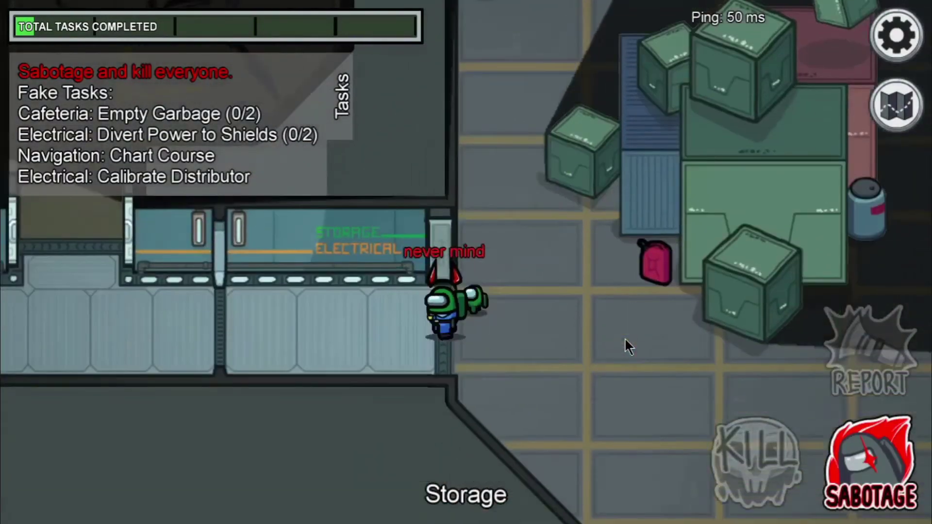
key("a")
key("w")
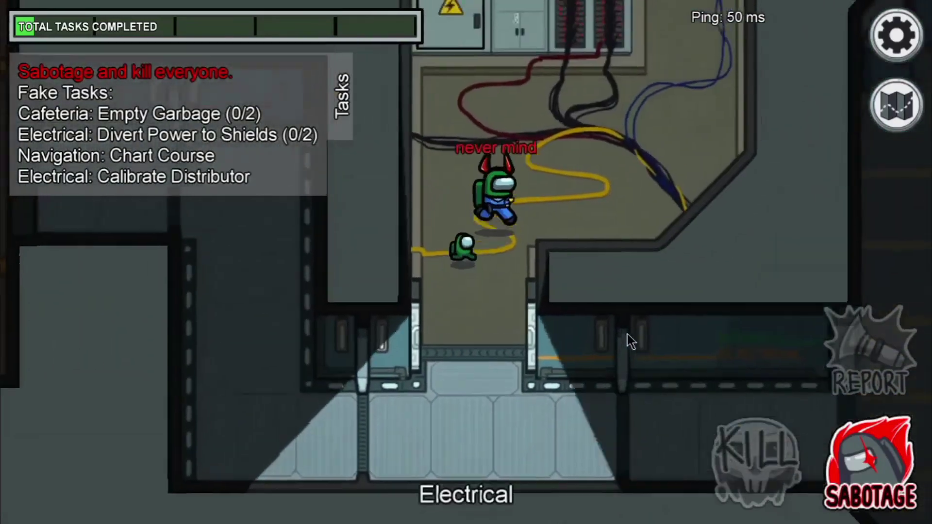
key("w")
key("a")
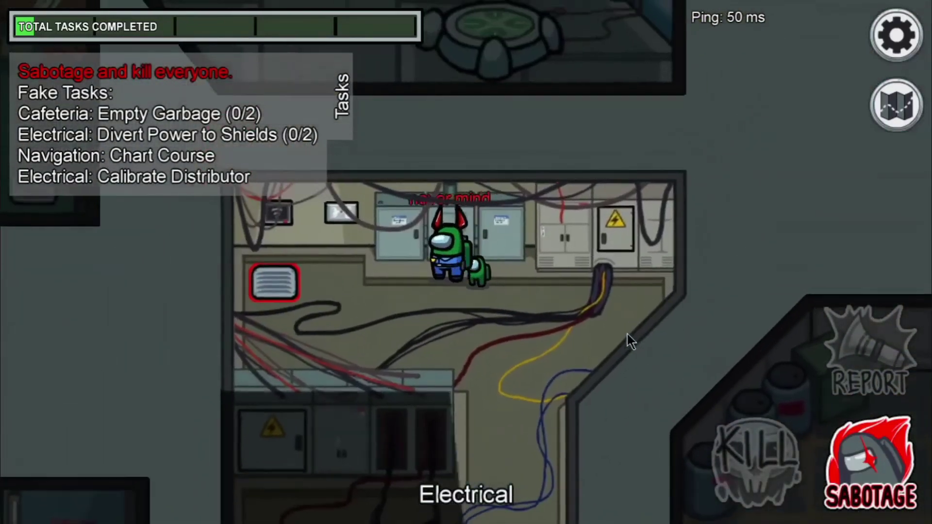
key("Tab")
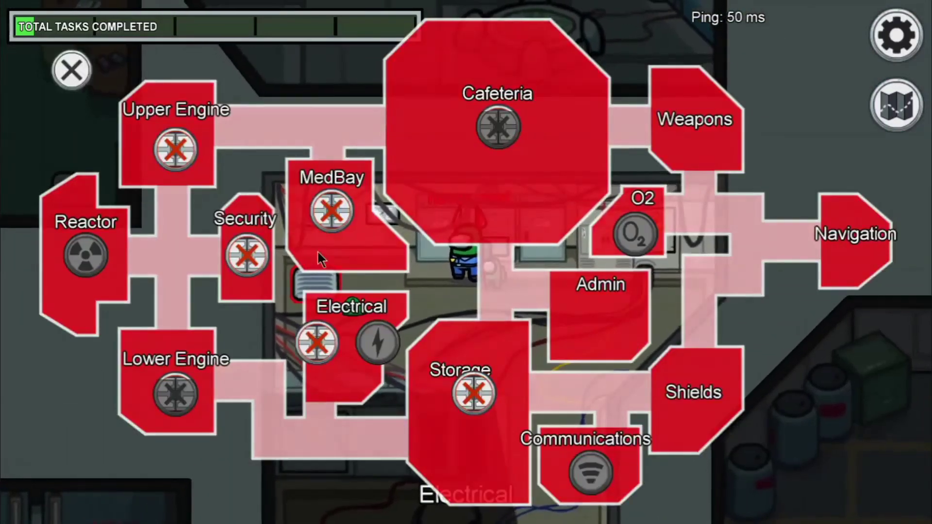
key("Tab")
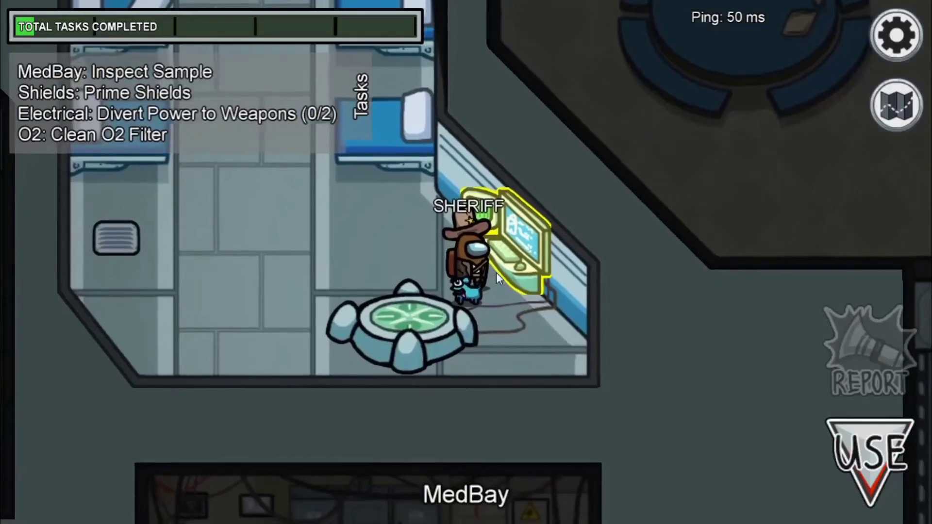
key("e")
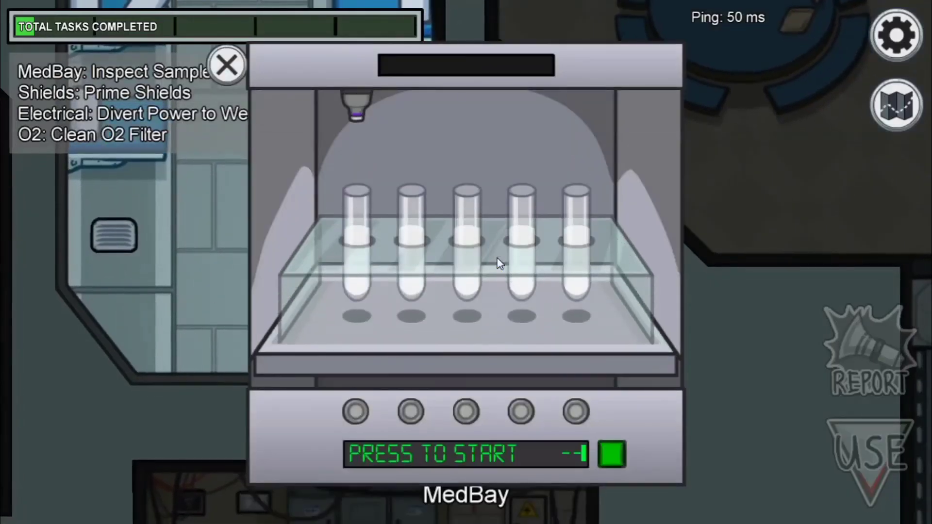
left_click(614, 454)
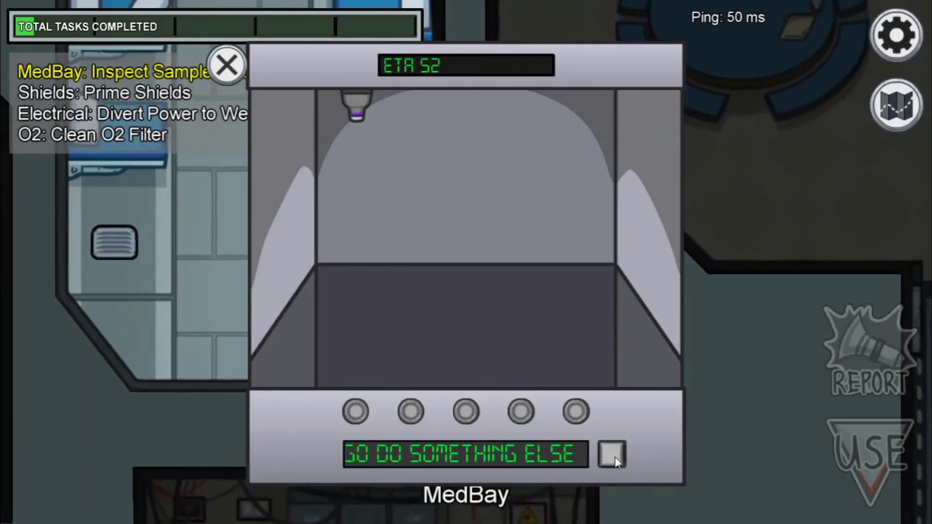
left_click(226, 65)
key("a")
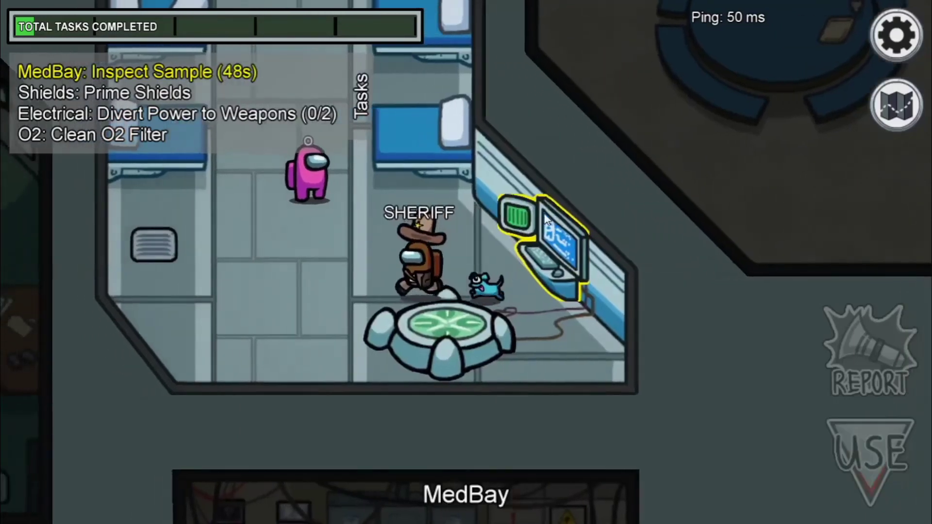